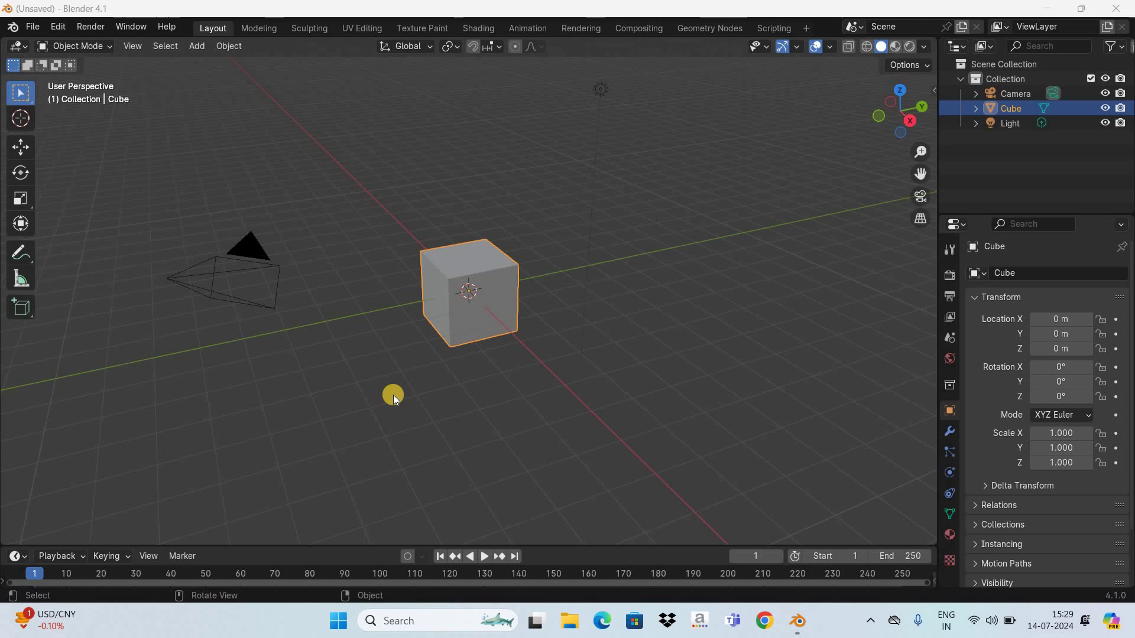
Step: Replace the default cube with a Suzanne monkey mesh and view it zoomed in from the front
{"action": "left_click", "coordinate": [464, 265]}
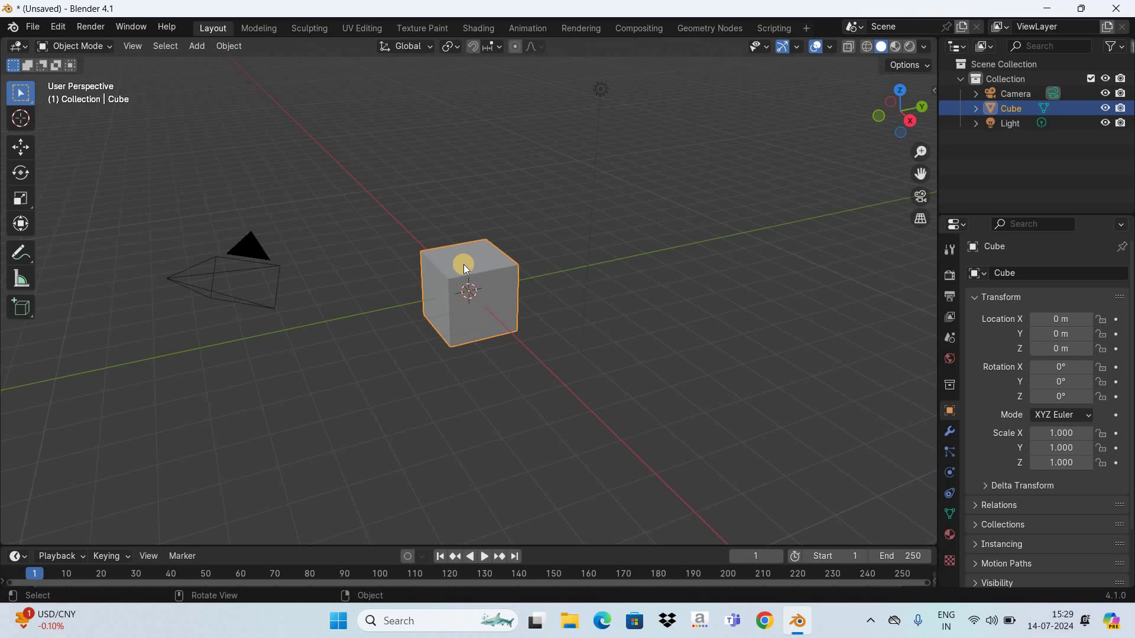
{"action": "key", "text": "Delete"}
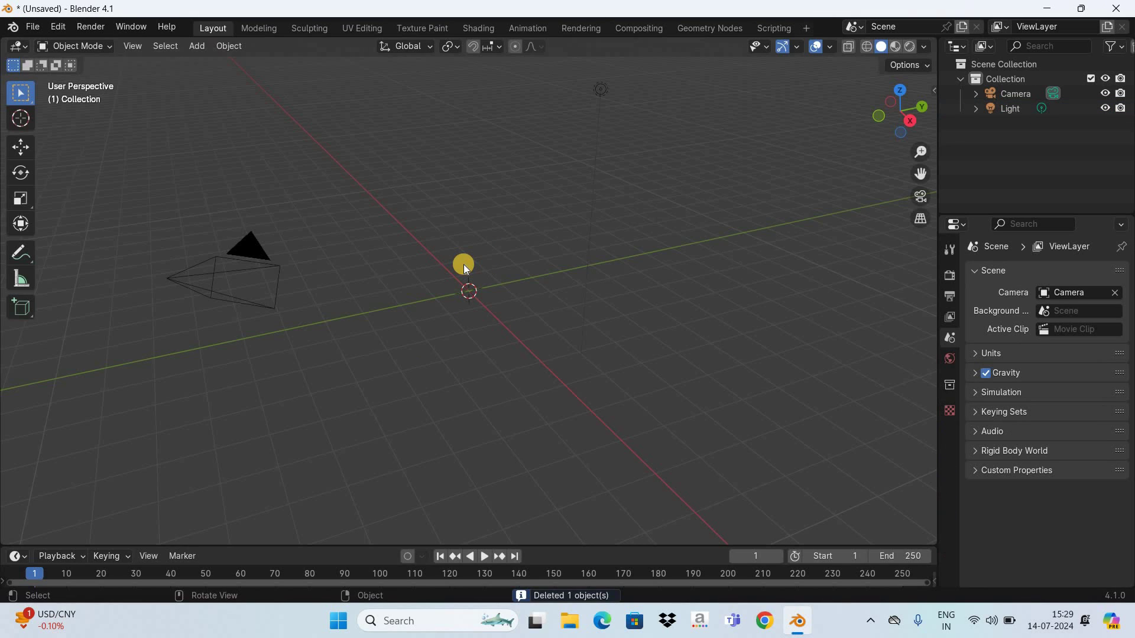
{"action": "left_click", "coordinate": [197, 56]}
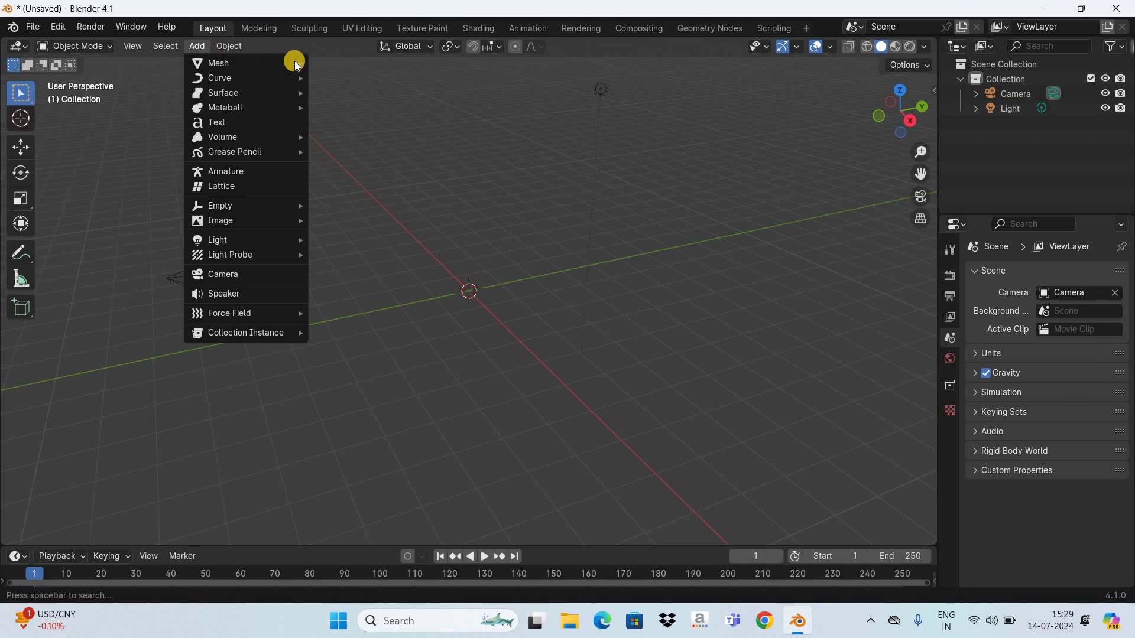
{"action": "mouse_move", "coordinate": [294, 62]}
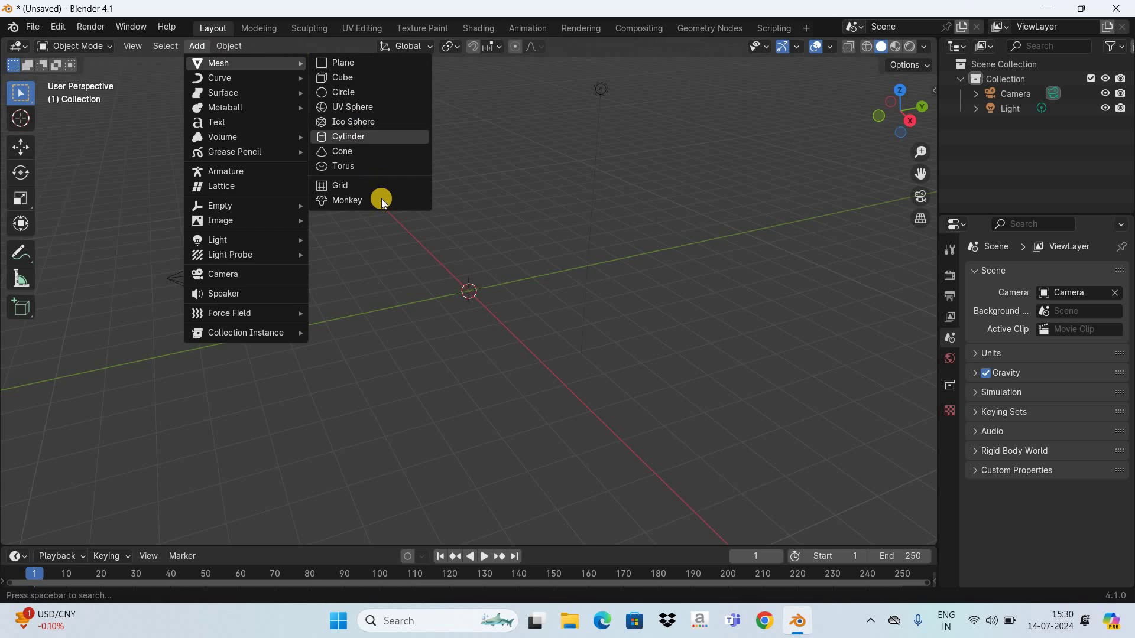
{"action": "key", "text": "Return"}
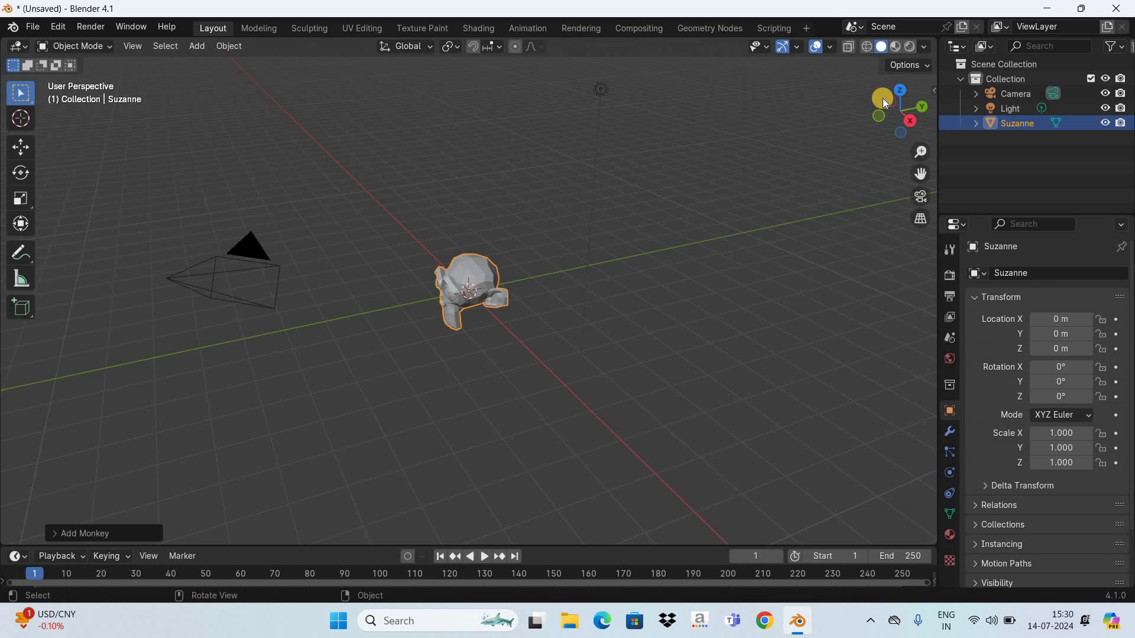
{"action": "left_click_drag", "start_coordinate": [57, 124], "coordinate": [922, 56]}
{"action": "scroll", "coordinate": [922, 89], "scroll_direction": "up", "scroll_amount": 6}
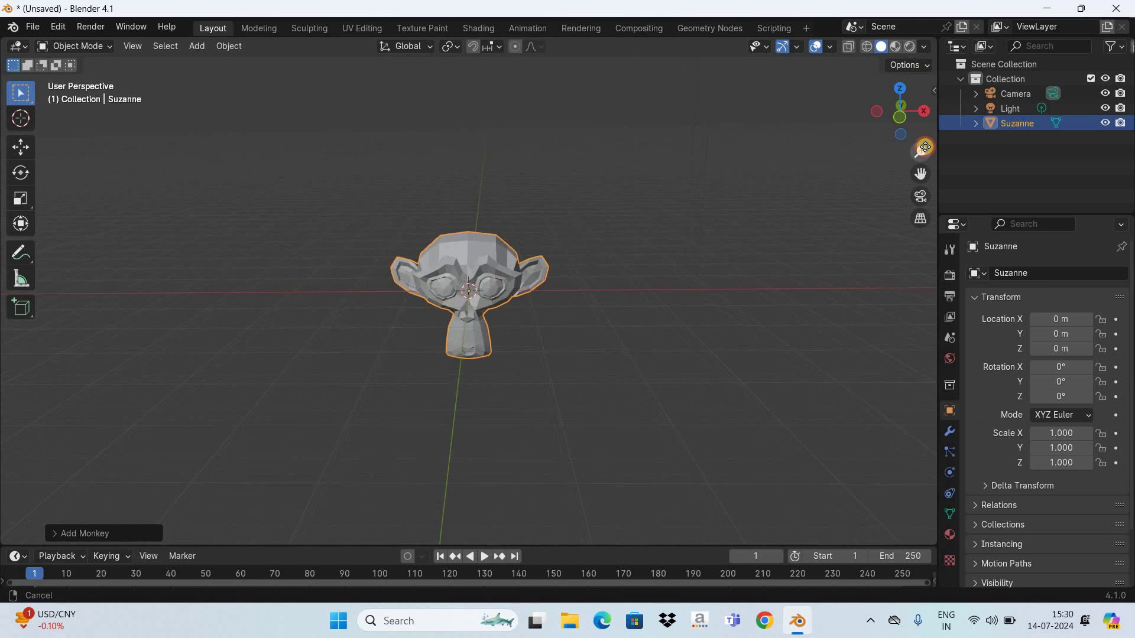
Step: Apply Shade Smooth to Suzanne and switch the viewport to Rendered shading
{"action": "left_click", "coordinate": [229, 46]}
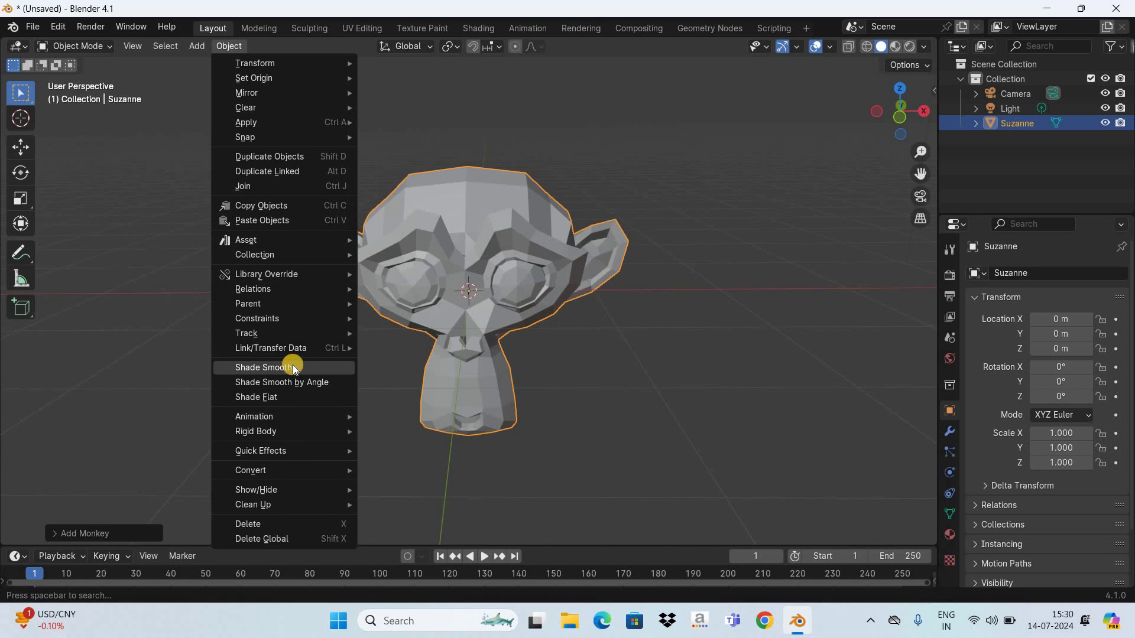
{"action": "left_click", "coordinate": [293, 368]}
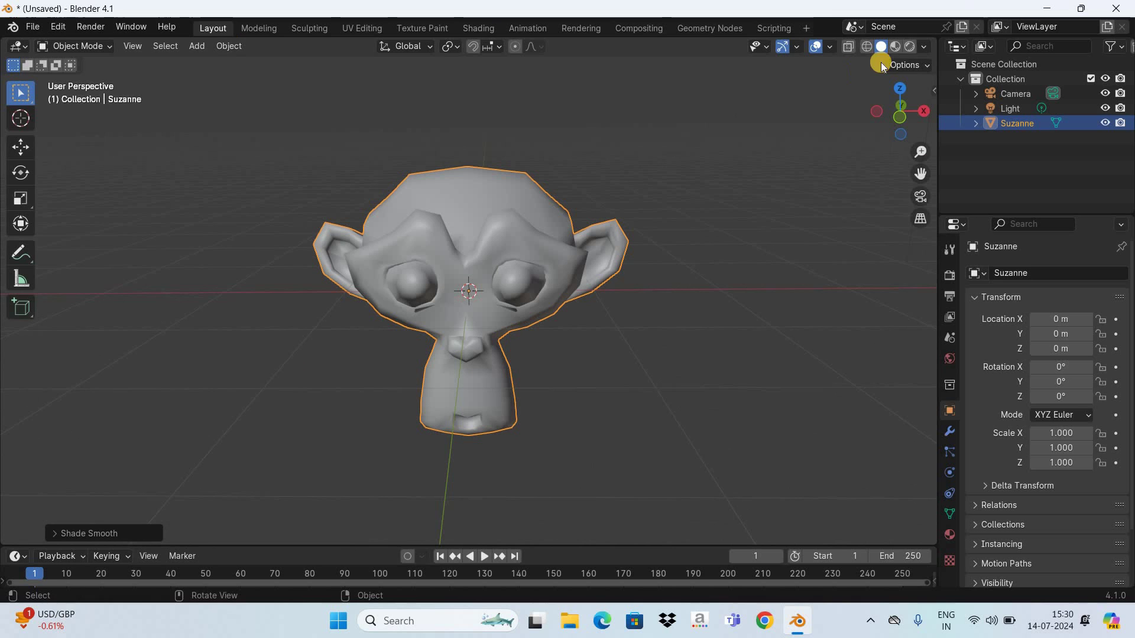
{"action": "left_click", "coordinate": [909, 47]}
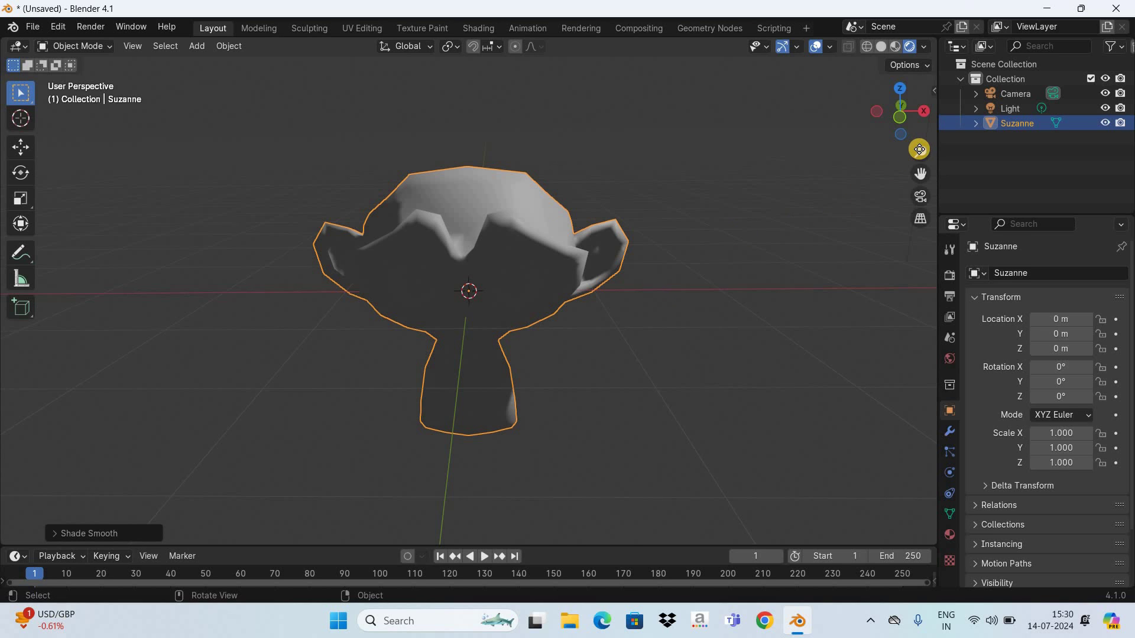
Step: Change the scene light to a Sun lamp with strength 8
{"action": "middle_click_drag", "start_coordinate": [910, 243], "coordinate": [577, 81], "text": "ctrl"}
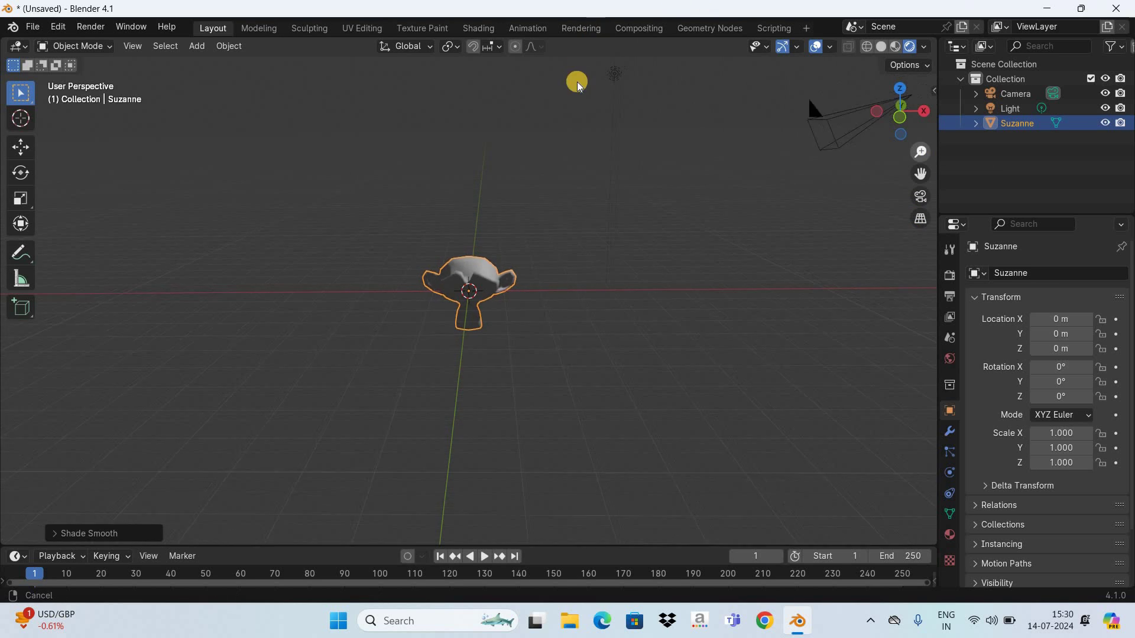
{"action": "left_click", "coordinate": [609, 78]}
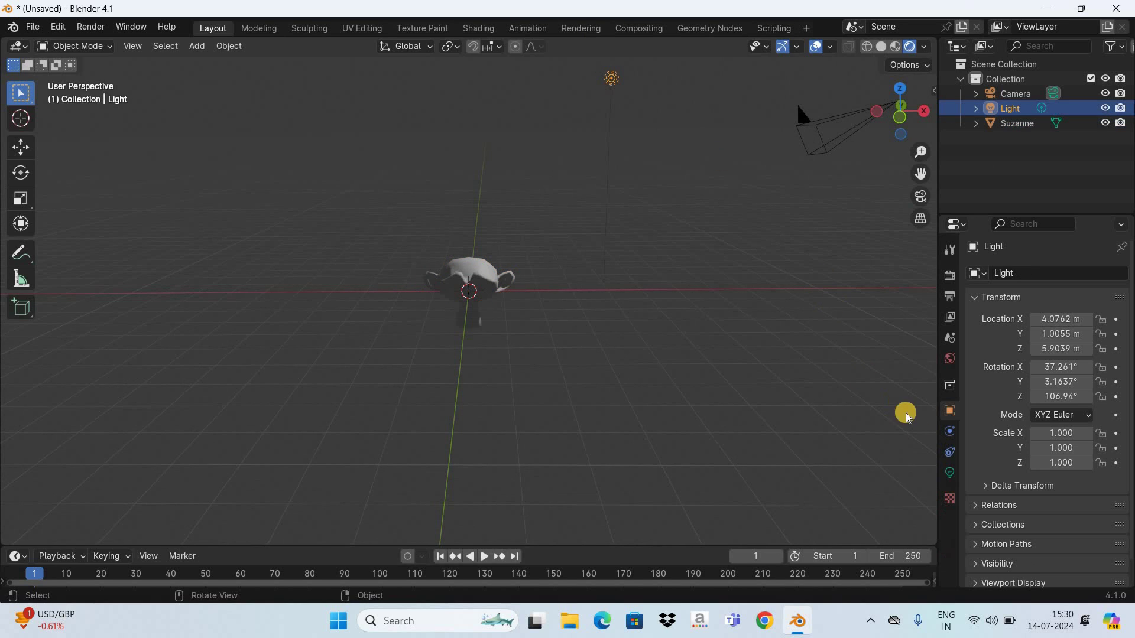
{"action": "left_click", "coordinate": [950, 476]}
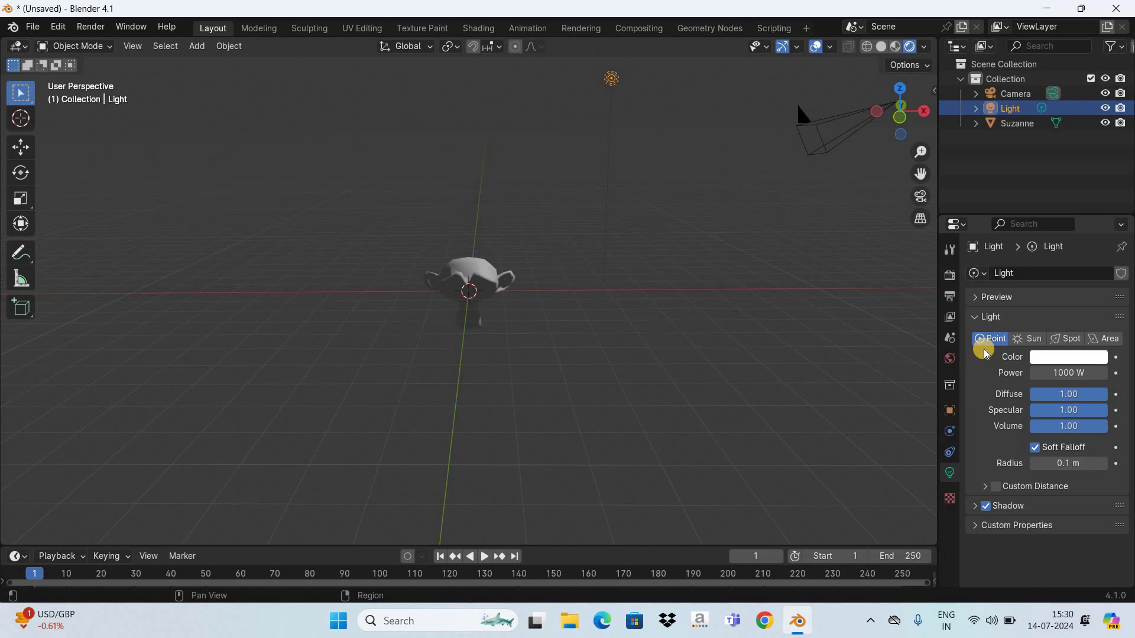
{"action": "left_click", "coordinate": [1035, 339]}
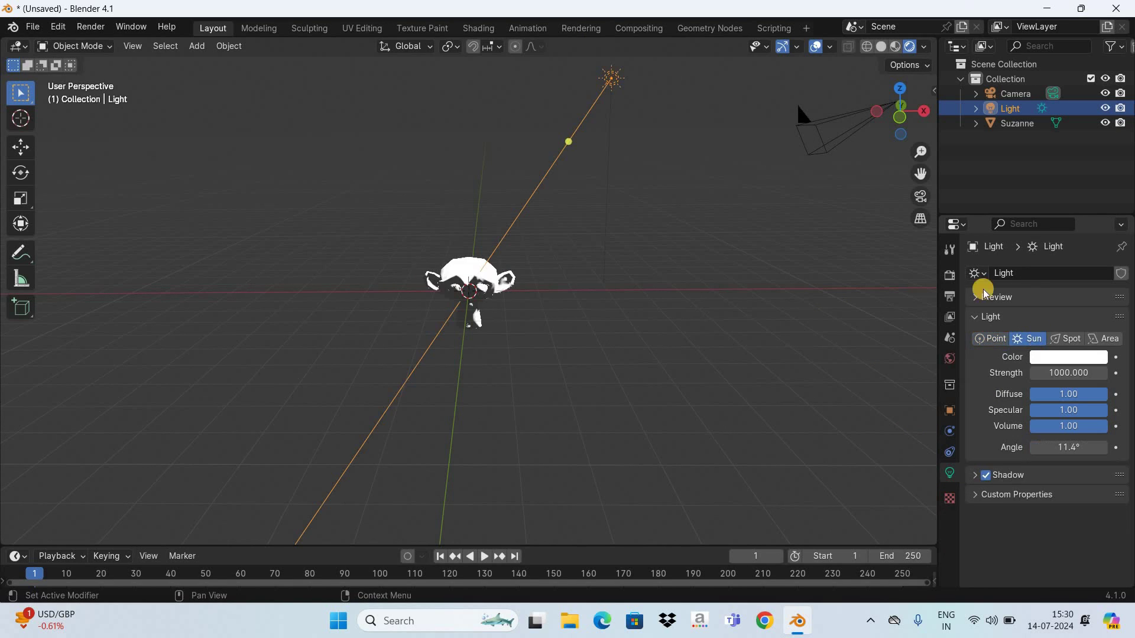
{"action": "left_click_drag", "start_coordinate": [922, 160], "coordinate": [920, 281]}
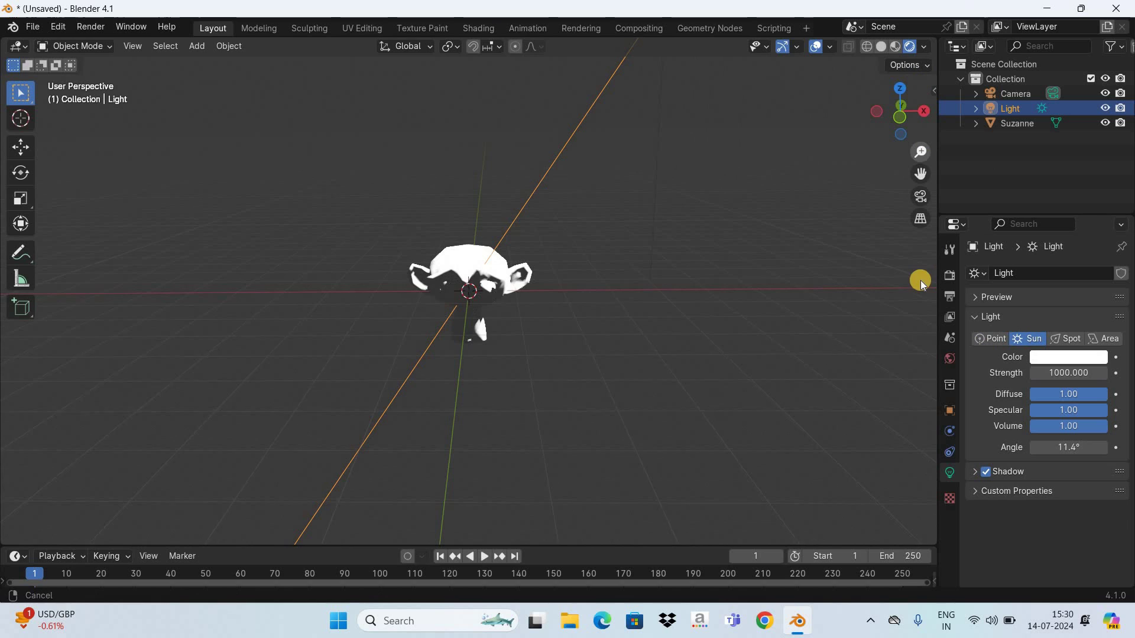
{"action": "left_click", "coordinate": [1058, 373]}
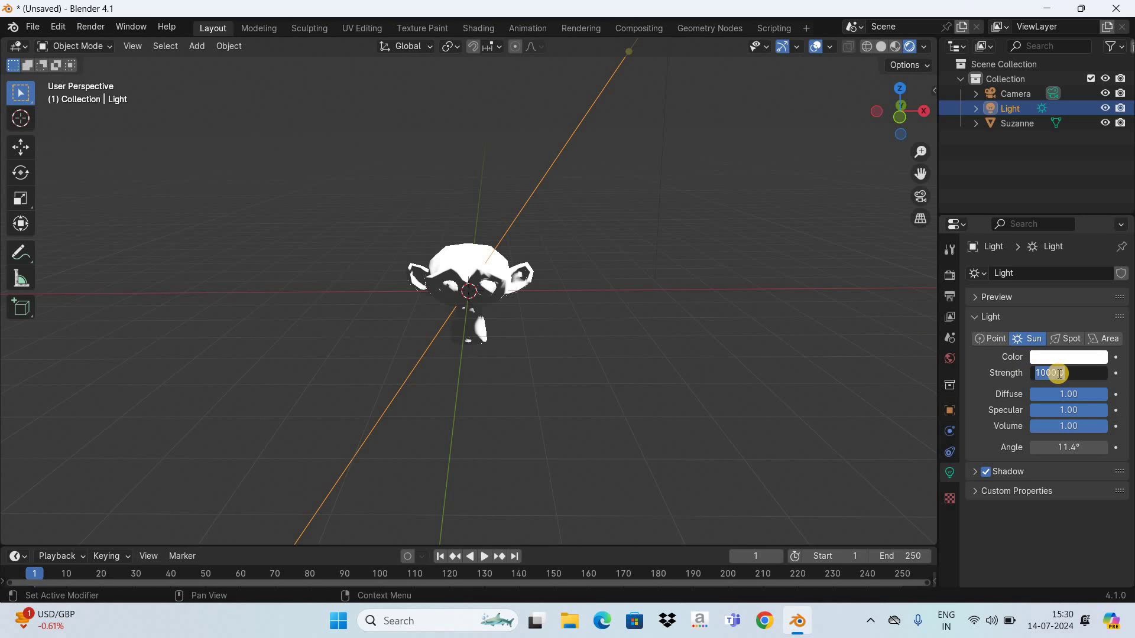
{"action": "type", "text": "8"}
{"action": "key", "text": "Return"}
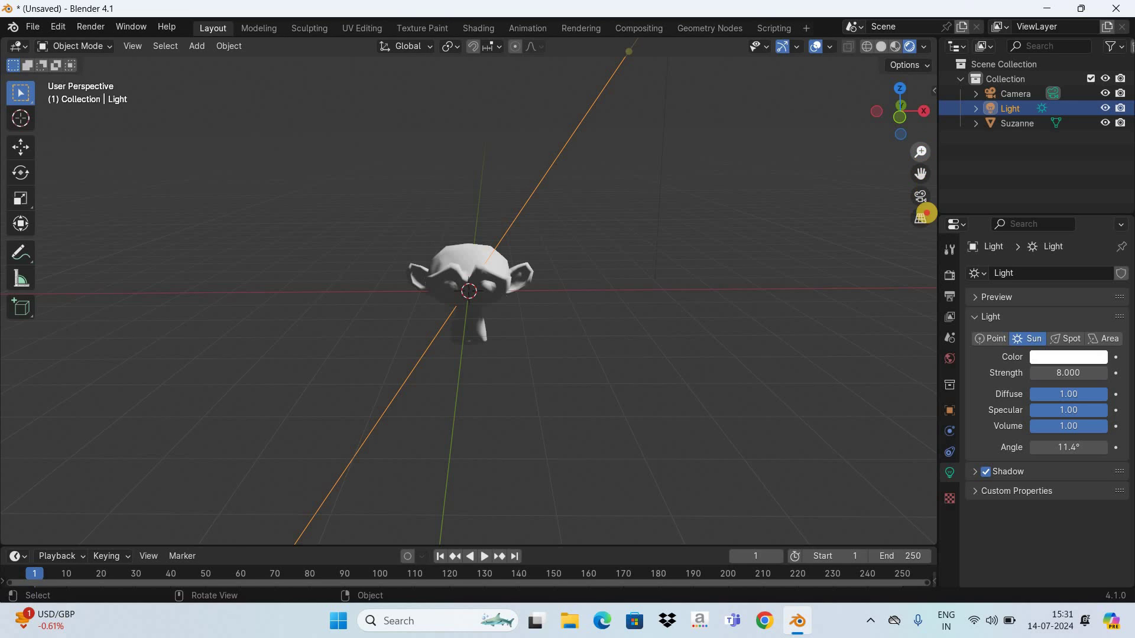
Step: Set the Sun lamp's rotation to X 45°, Y 90°, Z 0°
{"action": "left_click_drag", "start_coordinate": [921, 150], "coordinate": [621, 142]}
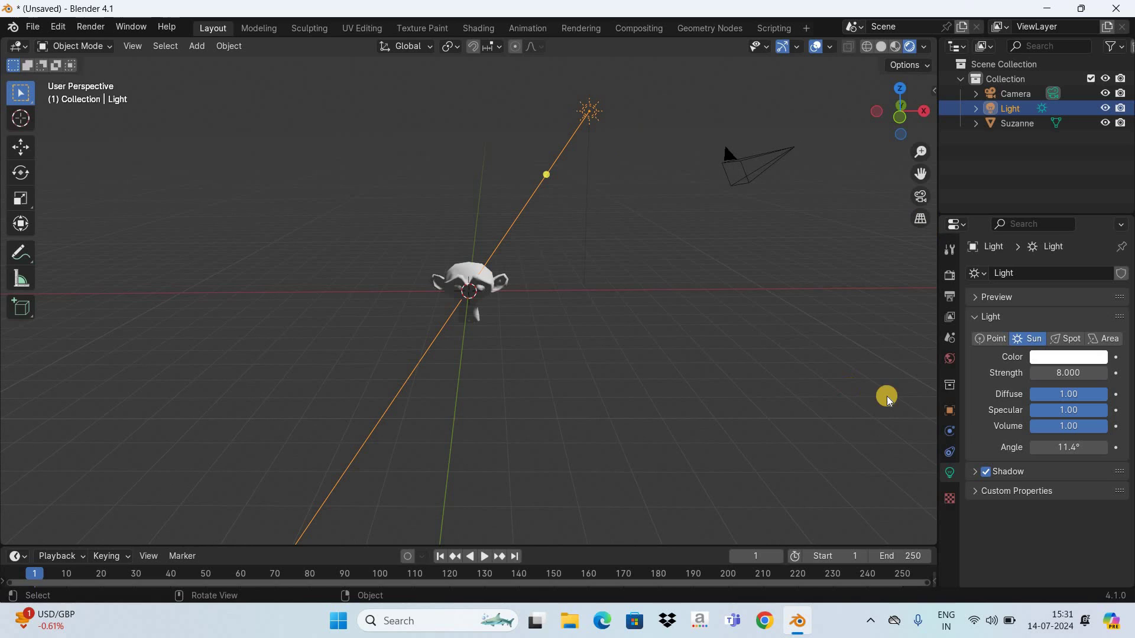
{"action": "left_click", "coordinate": [950, 411]}
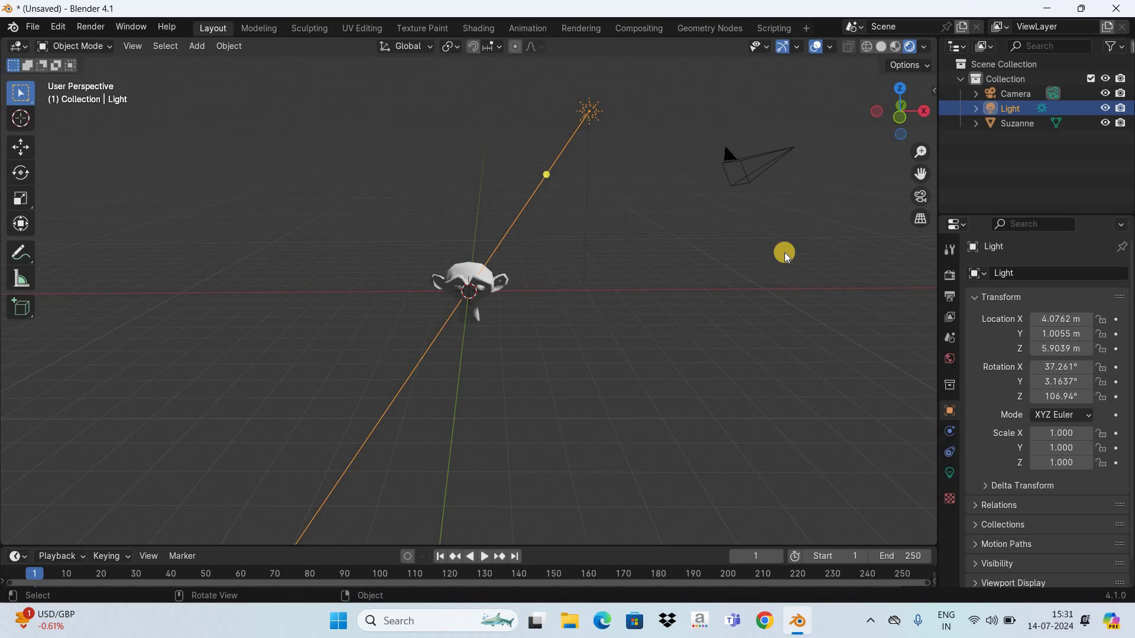
{"action": "left_click", "coordinate": [1060, 367]}
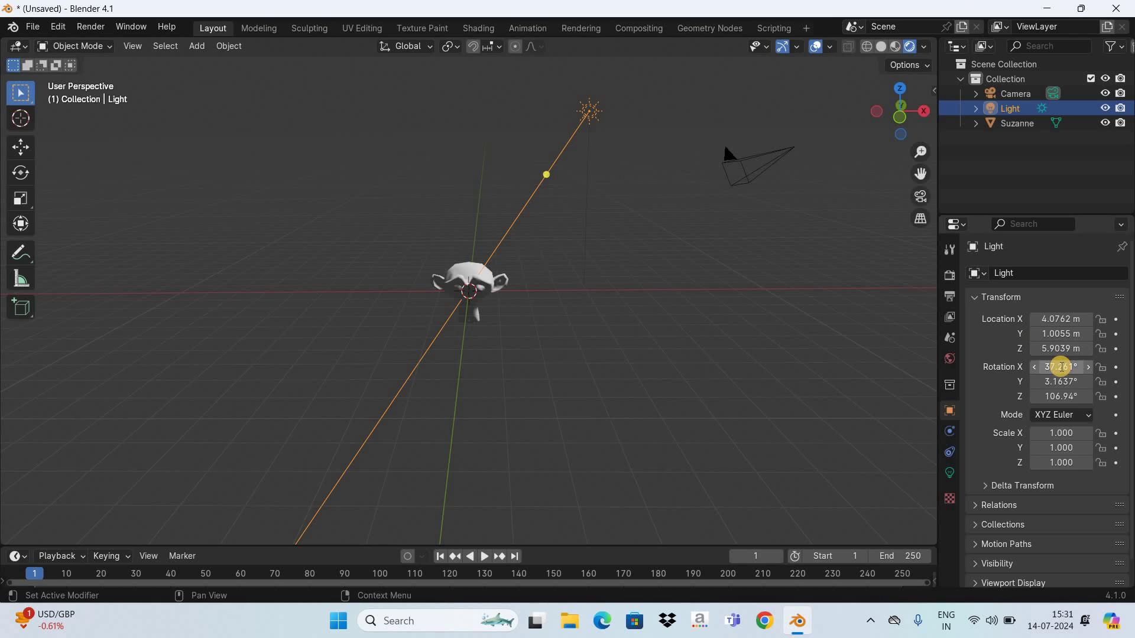
{"action": "type", "text": "4"}
{"action": "key", "text": "Return"}
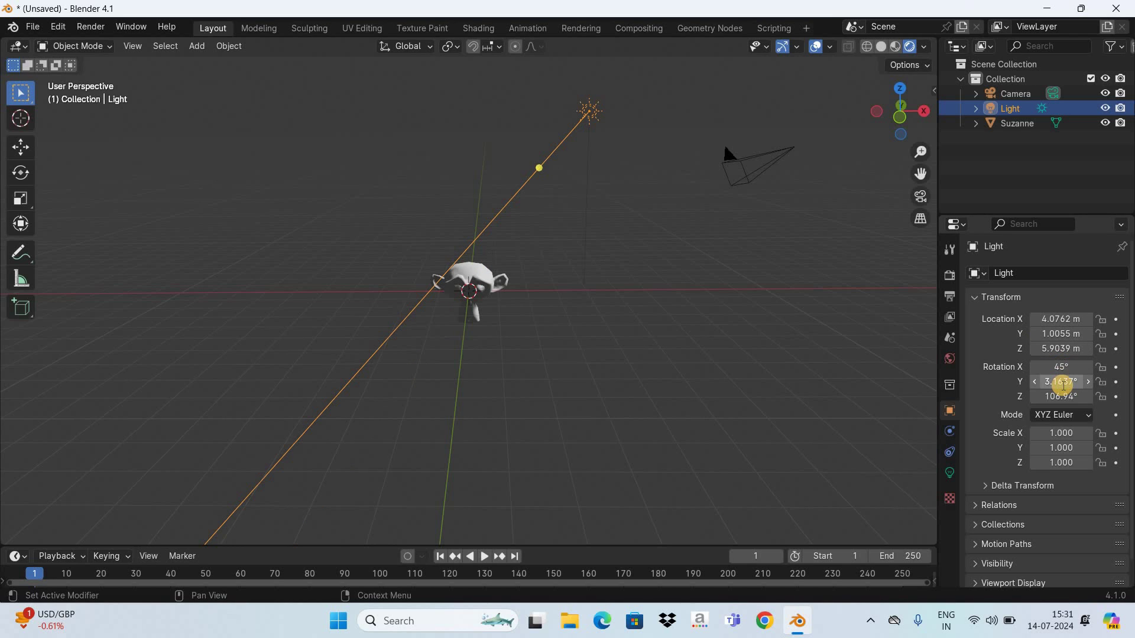
{"action": "left_click", "coordinate": [1062, 382]}
{"action": "type", "text": "90"}
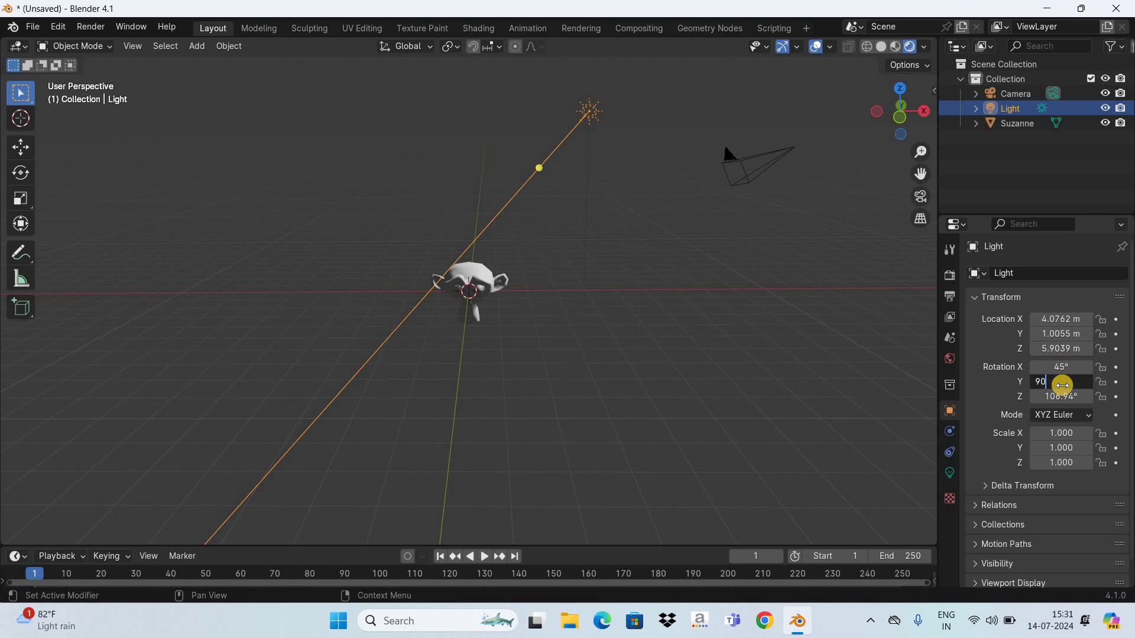
{"action": "key", "text": "Return"}
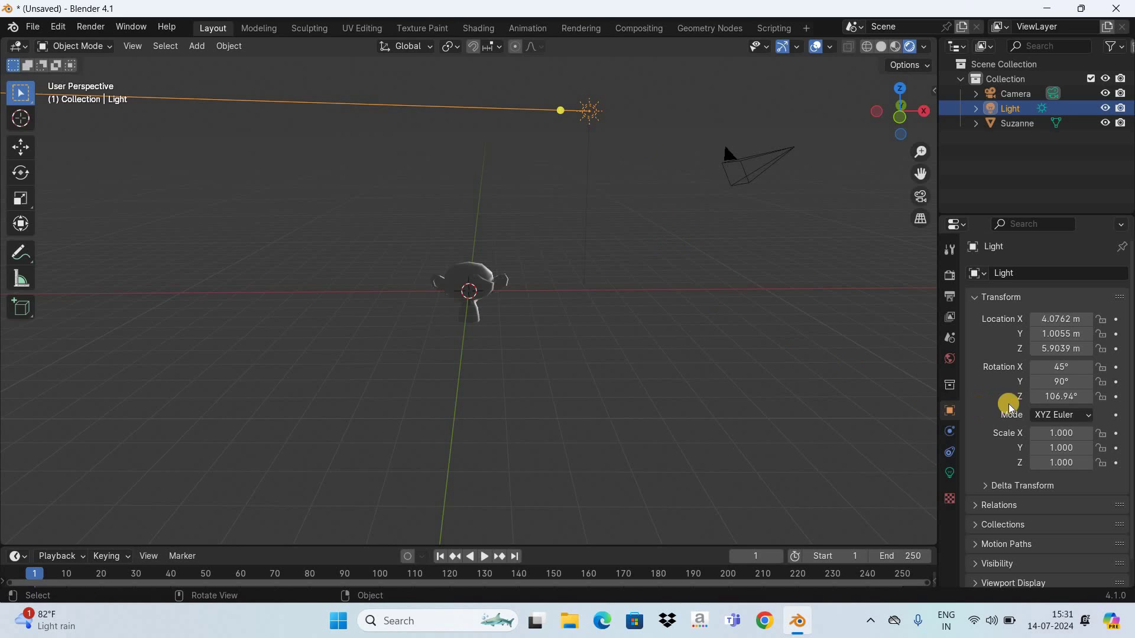
{"action": "left_click", "coordinate": [1062, 396]}
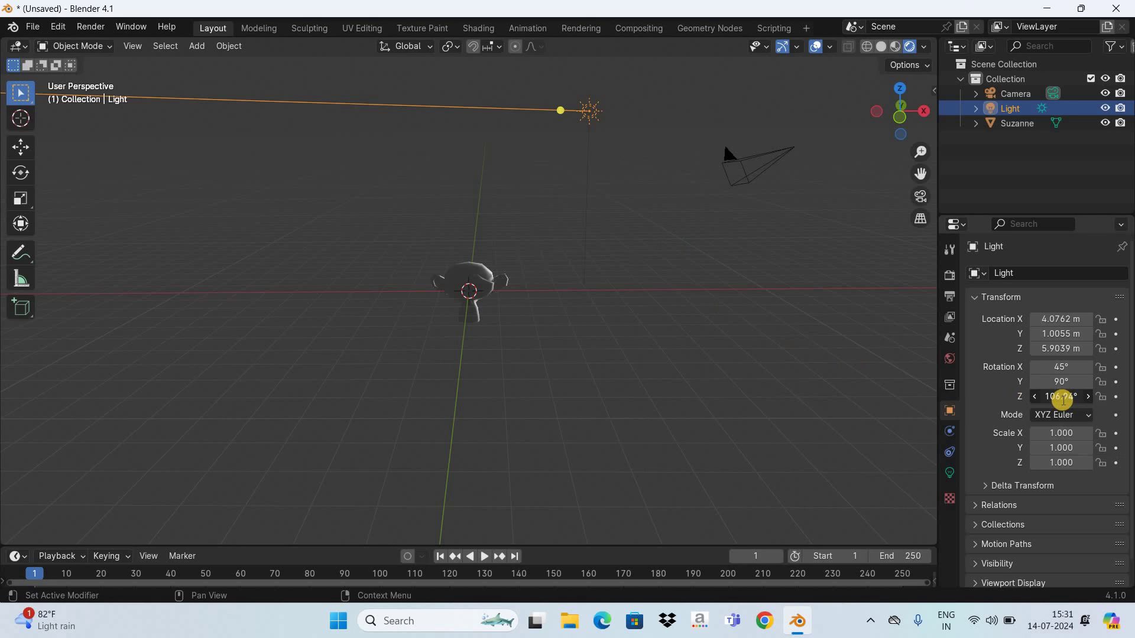
{"action": "type", "text": "0"}
{"action": "key", "text": "Return"}
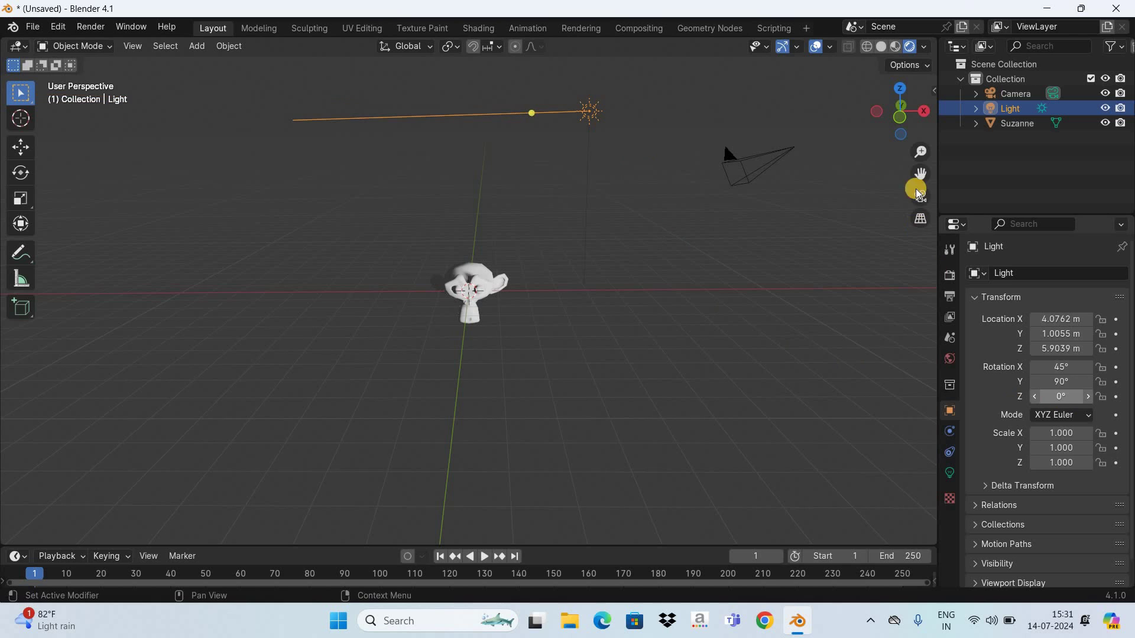
{"action": "left_click_drag", "start_coordinate": [920, 150], "coordinate": [755, 291]}
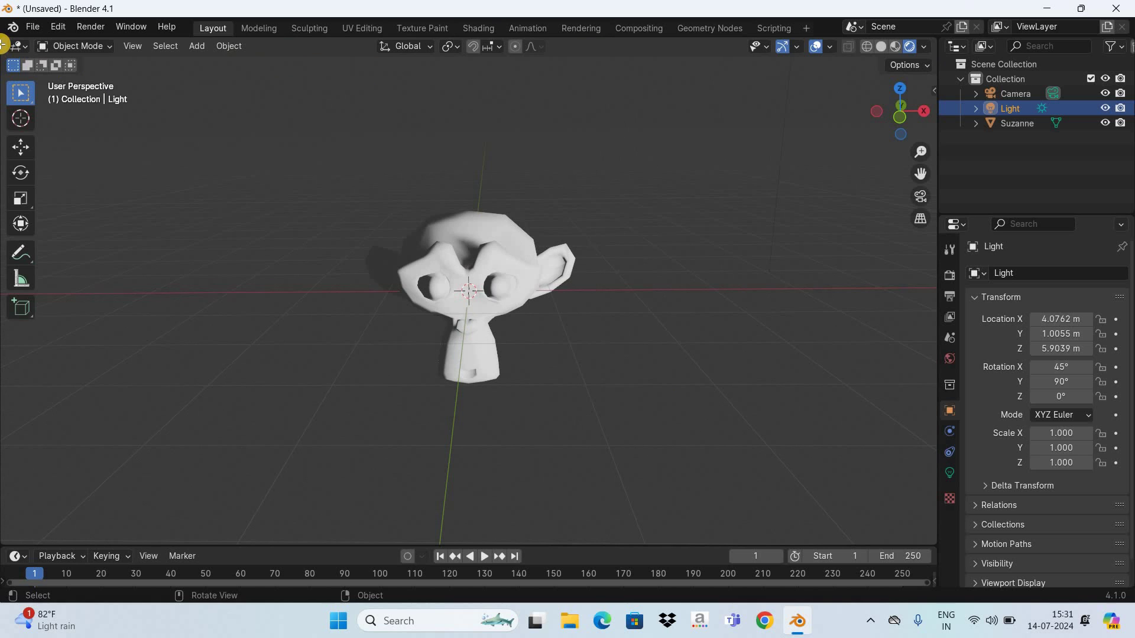
Step: Split the viewport and make the left area a Shader Editor with its sidebar collapsed
{"action": "left_click_drag", "start_coordinate": [3, 44], "coordinate": [496, 89]}
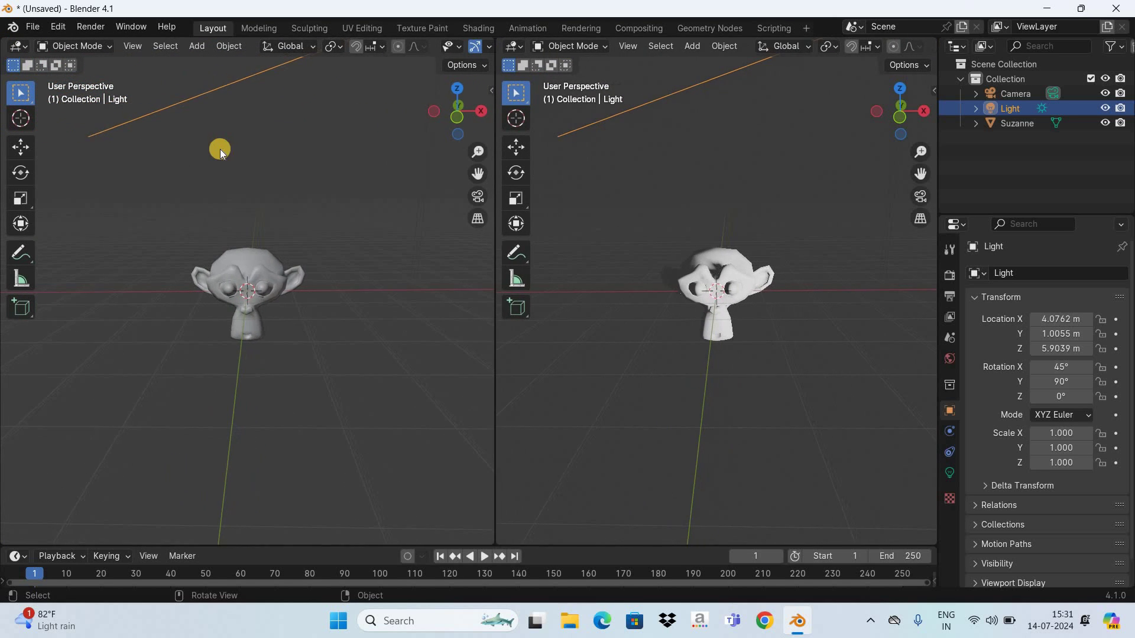
{"action": "left_click", "coordinate": [13, 46]}
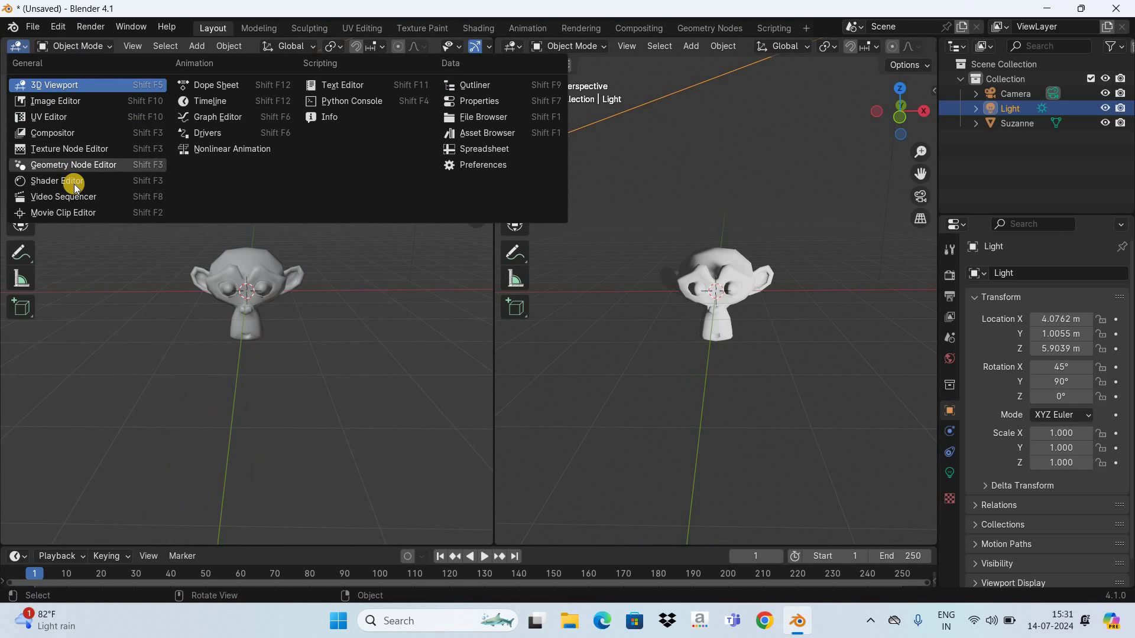
{"action": "key", "text": "Return"}
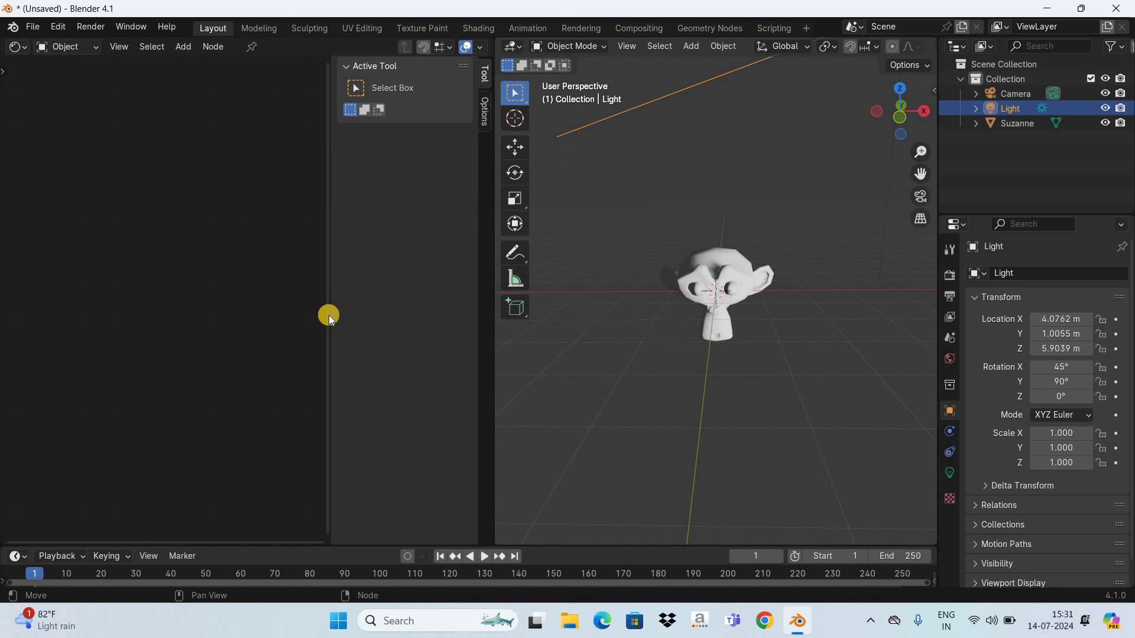
{"action": "left_click_drag", "start_coordinate": [329, 314], "coordinate": [605, 374]}
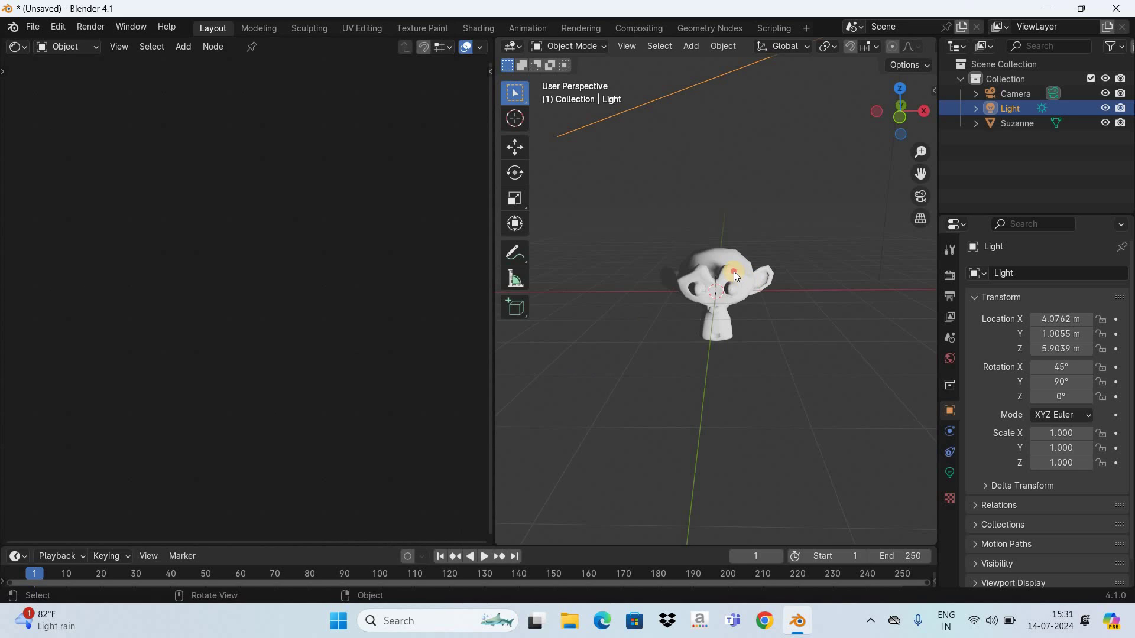
Step: Give Suzanne a new material, Material.001, and move its nodes up in the Shader Editor
{"action": "key", "text": "ctrl+z"}
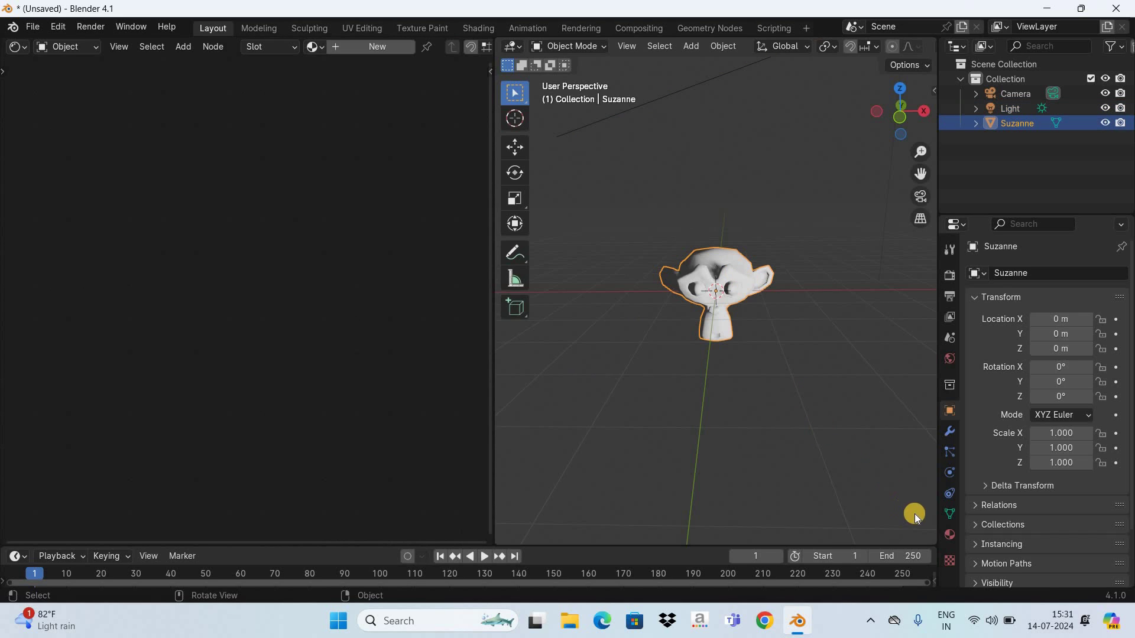
{"action": "left_click", "coordinate": [949, 534]}
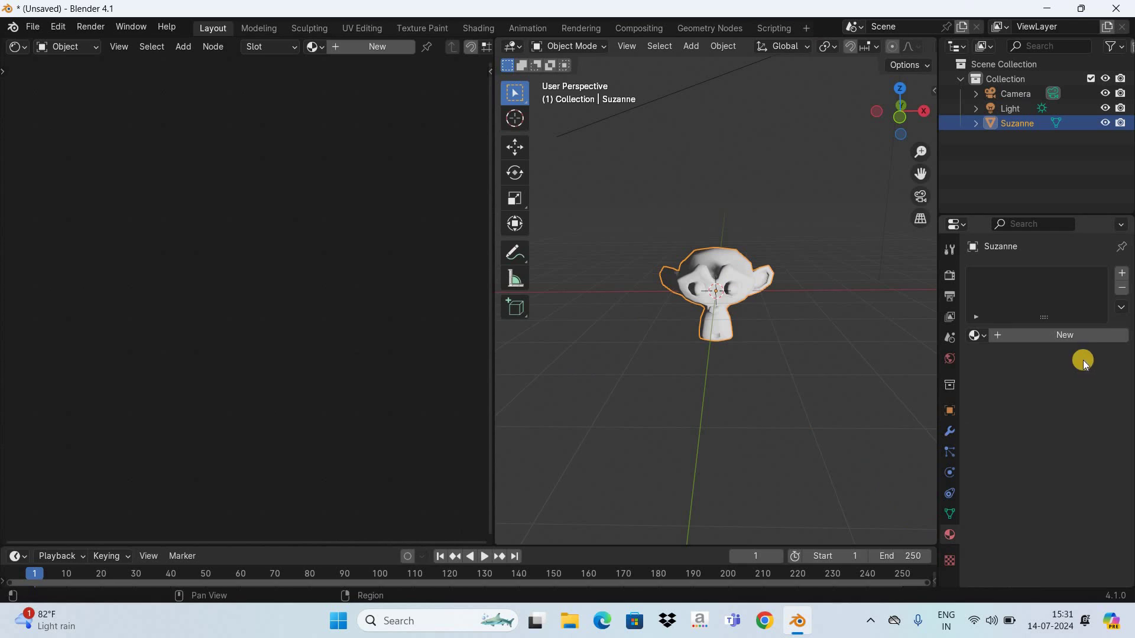
{"action": "left_click", "coordinate": [1076, 334]}
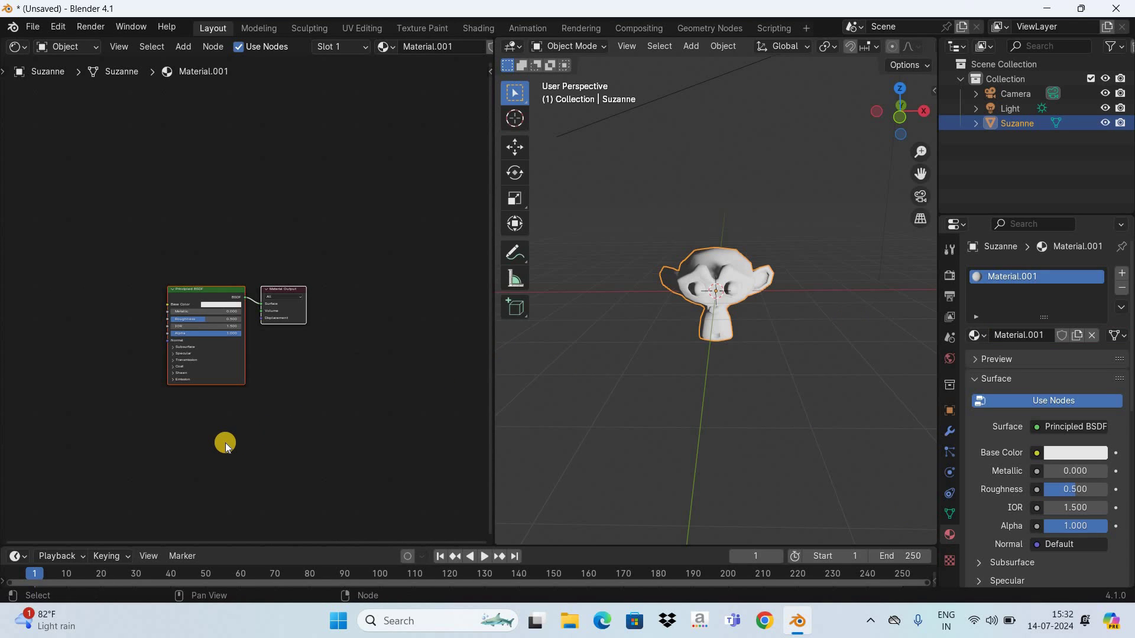
{"action": "scroll", "coordinate": [225, 442], "scroll_direction": "up", "scroll_amount": 5}
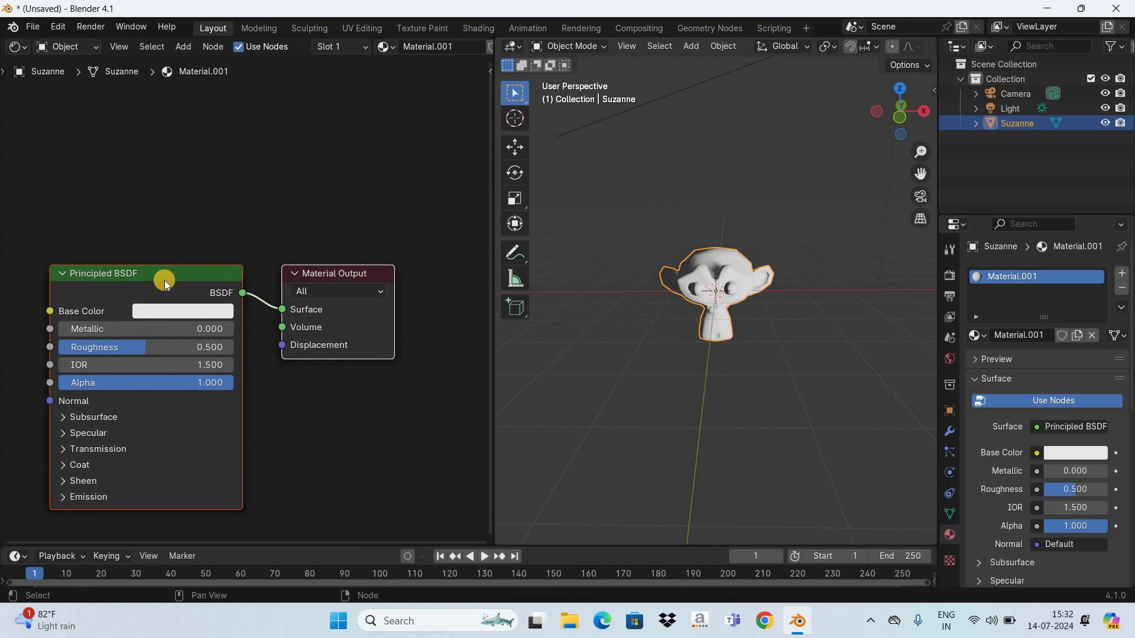
{"action": "left_click_drag", "start_coordinate": [166, 274], "coordinate": [188, 134]}
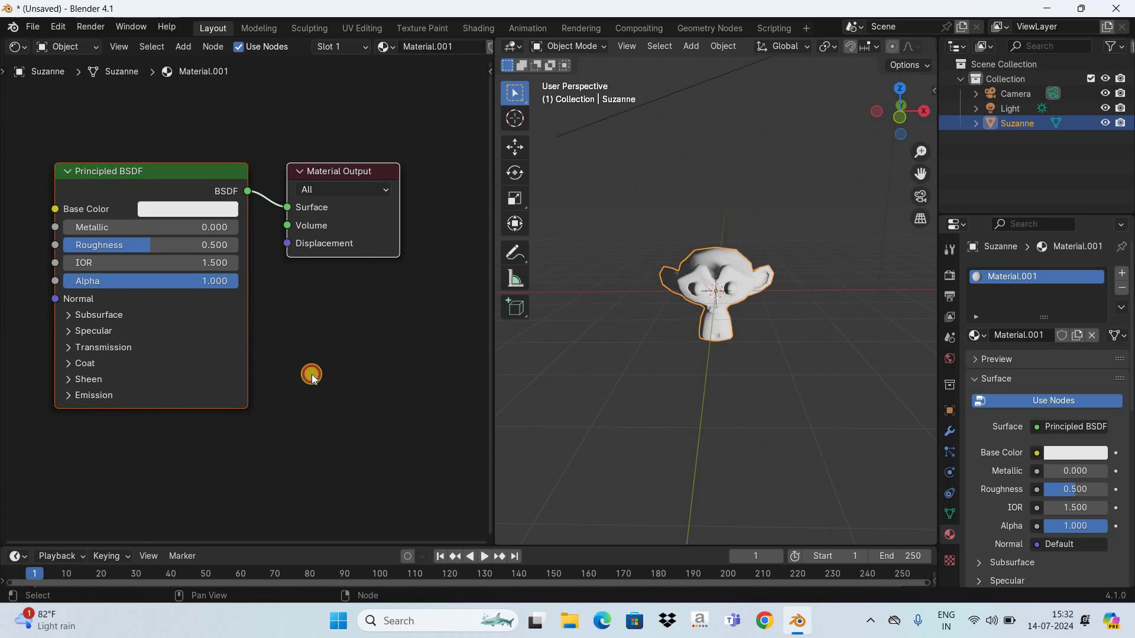
Step: Delete Material.001's Principled BSDF node, leaving the Surface input empty
{"action": "left_click", "coordinate": [312, 377]}
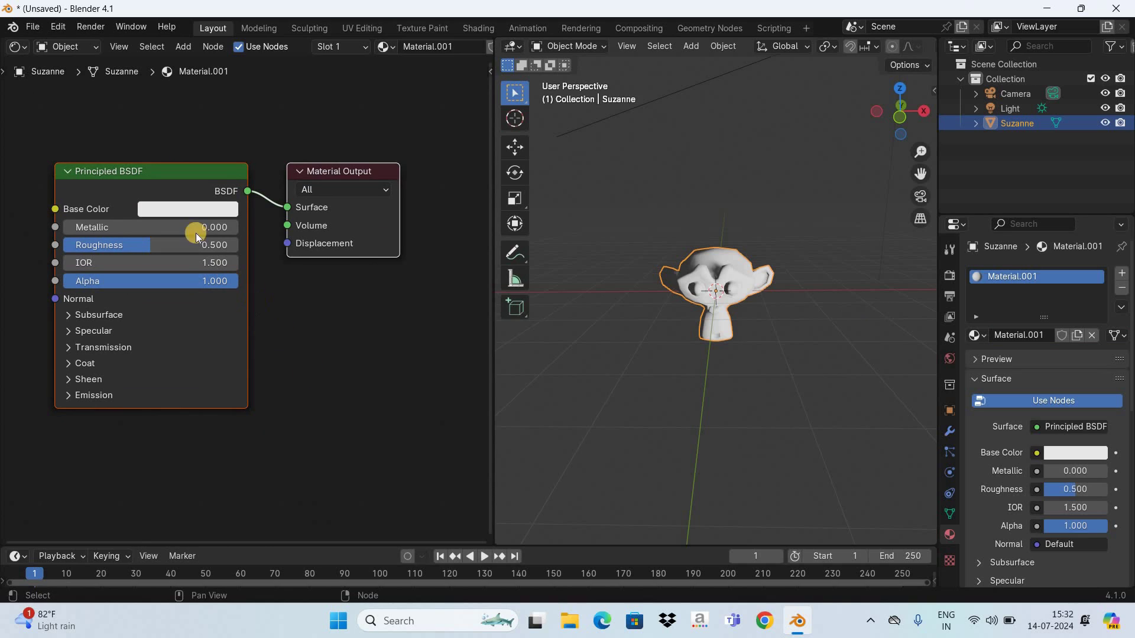
{"action": "left_click", "coordinate": [162, 170]}
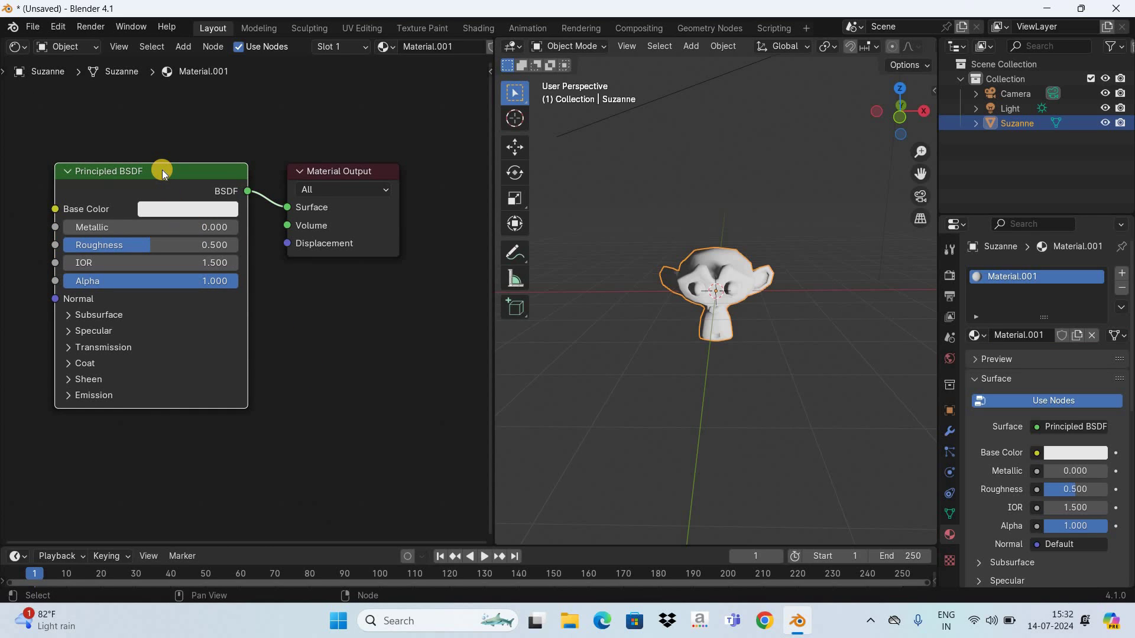
{"action": "key", "text": "Delete"}
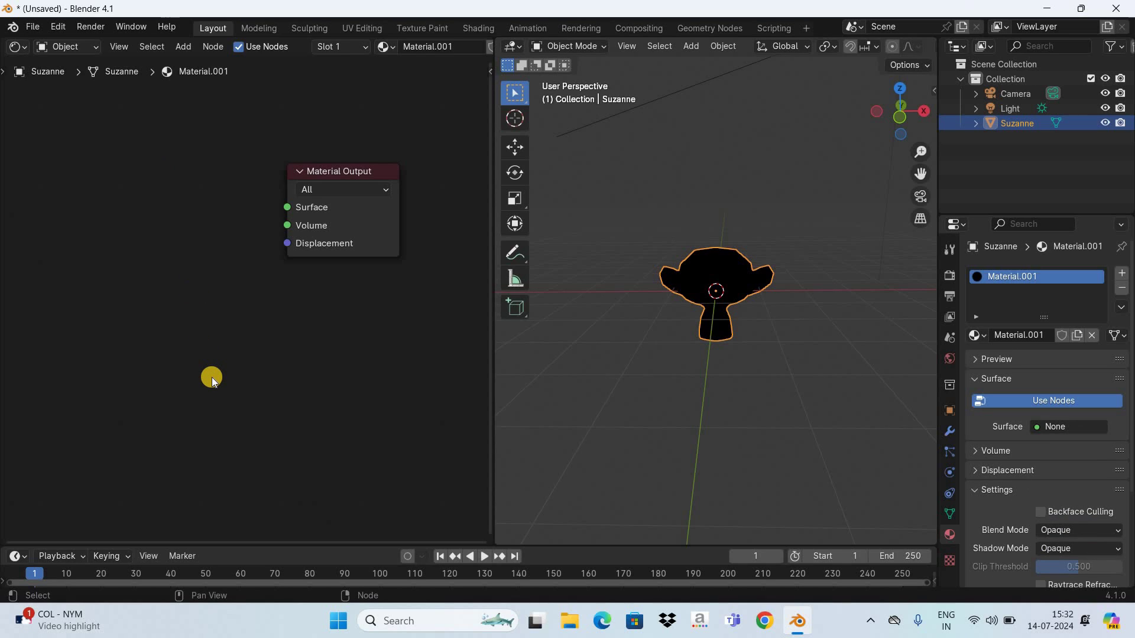
Step: Add a Glossy BSDF node left of Material Output and connect it to Surface
{"action": "left_click", "coordinate": [184, 46]}
{"action": "mouse_move", "coordinate": [236, 126]}
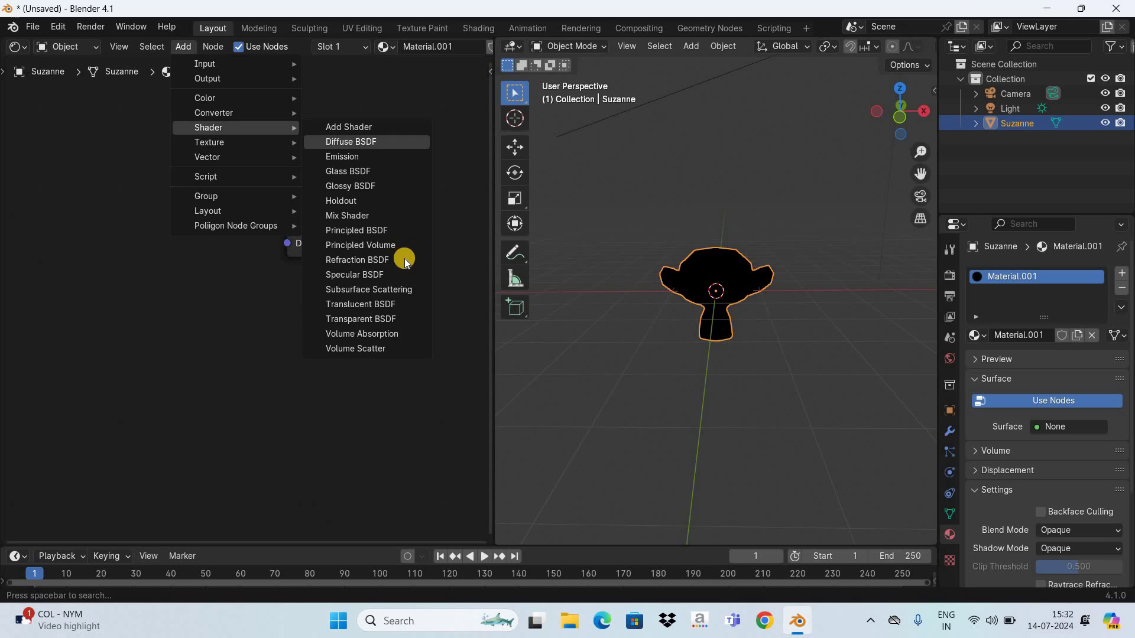
{"action": "left_click", "coordinate": [378, 188]}
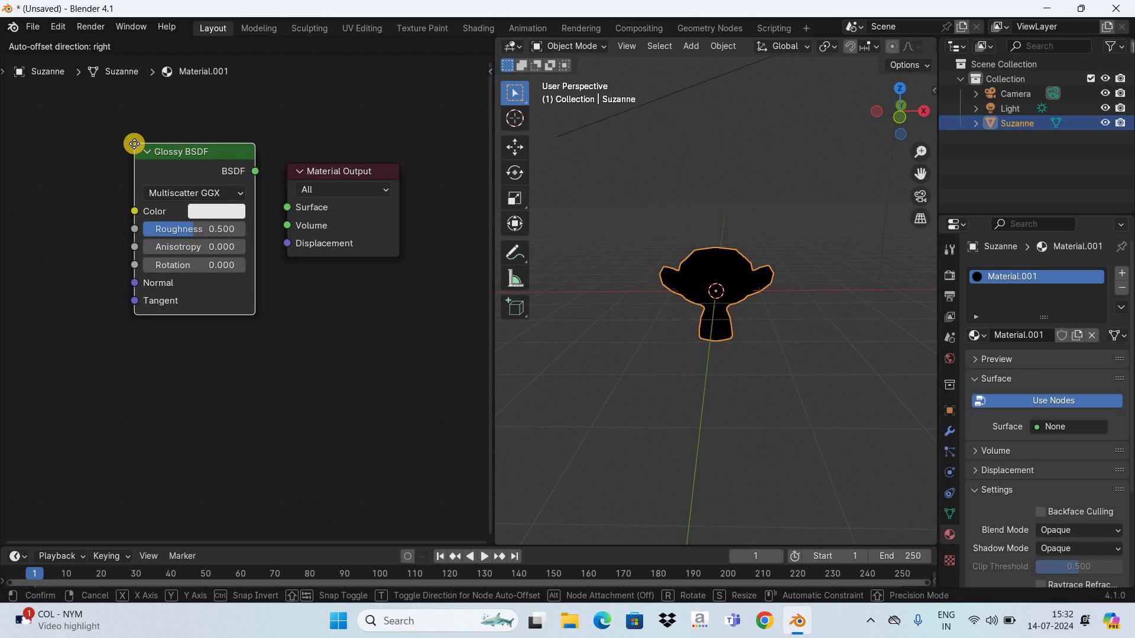
{"action": "left_click", "coordinate": [134, 143]}
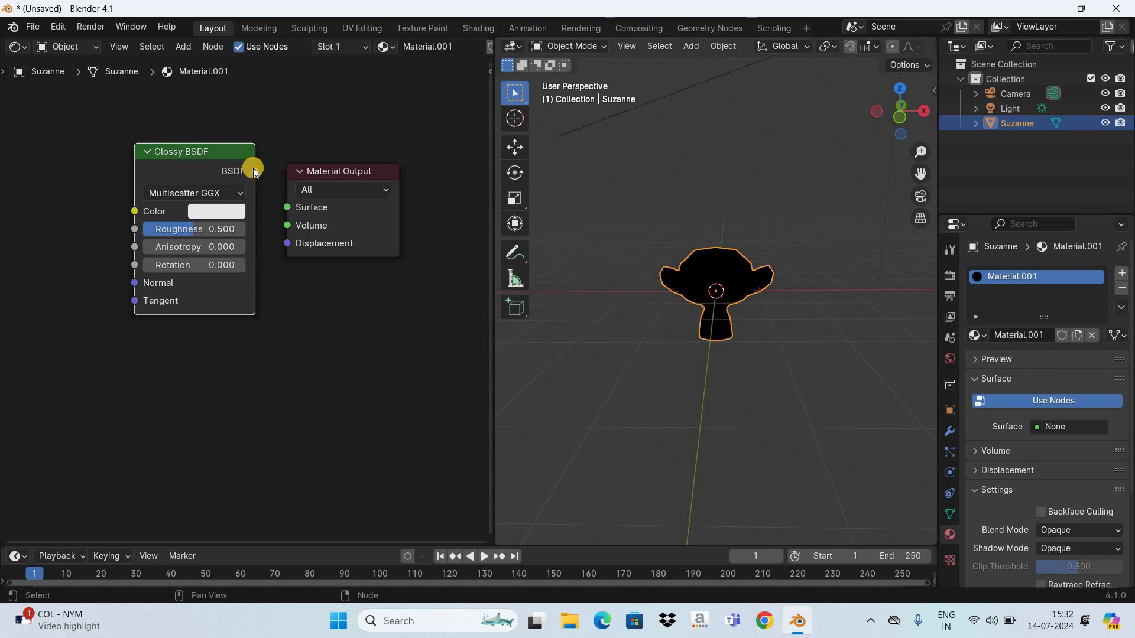
{"action": "left_click_drag", "start_coordinate": [282, 210], "coordinate": [287, 207]}
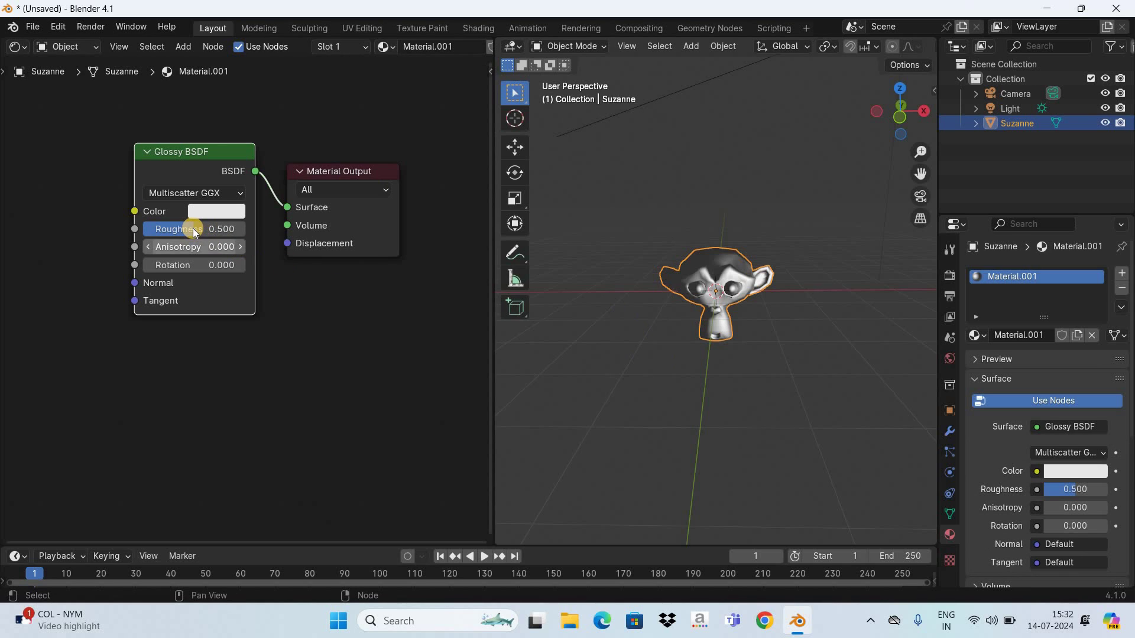
Step: Raise the Glossy BSDF Roughness slider to 1.000
{"action": "left_click_drag", "start_coordinate": [193, 228], "coordinate": [340, 245]}
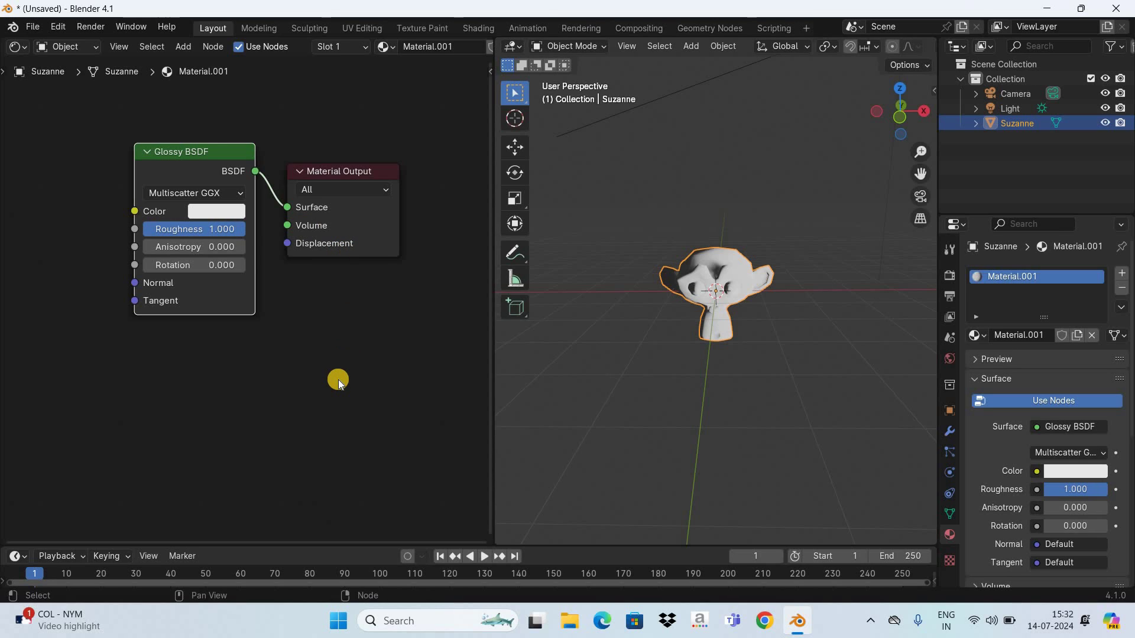
Step: Add a Voronoi Texture node and place it beside the Glossy BSDF
{"action": "left_click", "coordinate": [182, 47]}
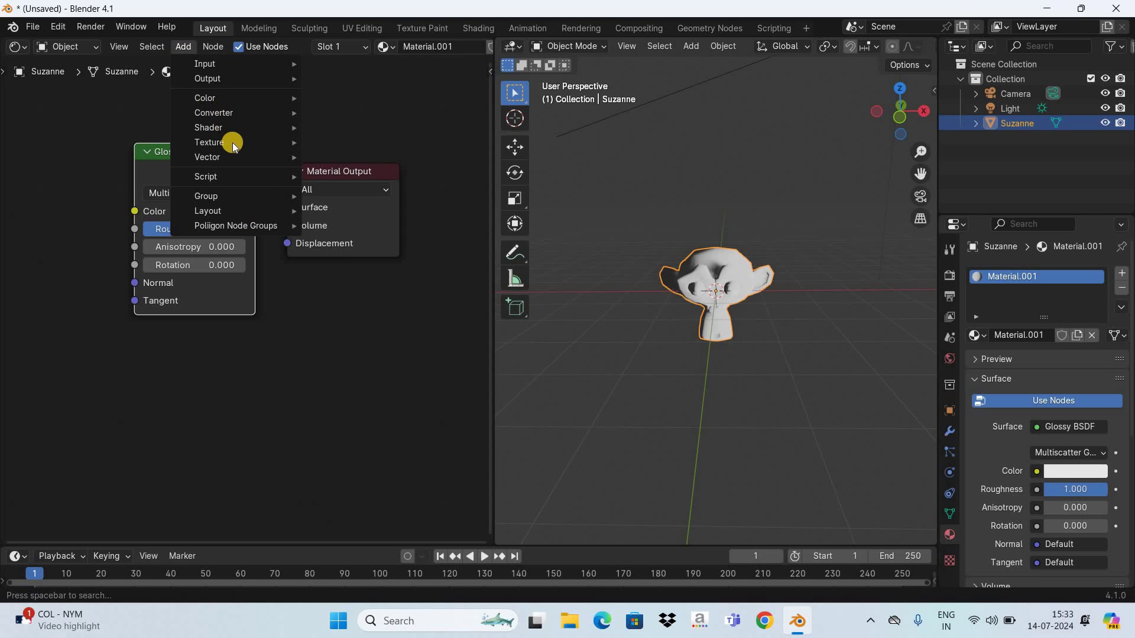
{"action": "mouse_move", "coordinate": [295, 143]}
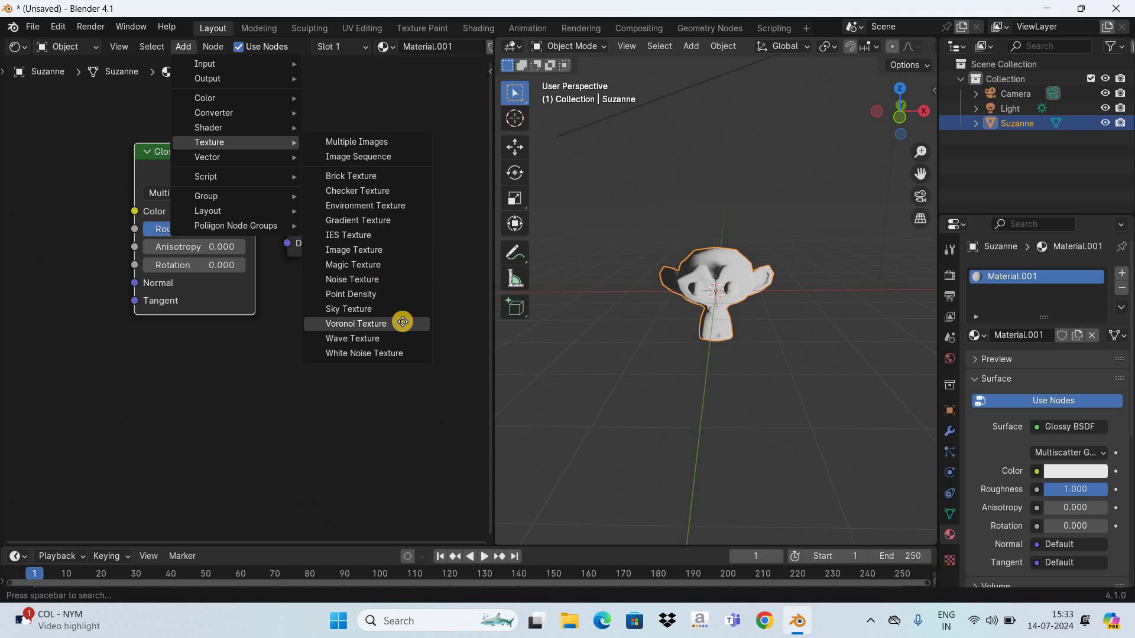
{"action": "left_click", "coordinate": [356, 323]}
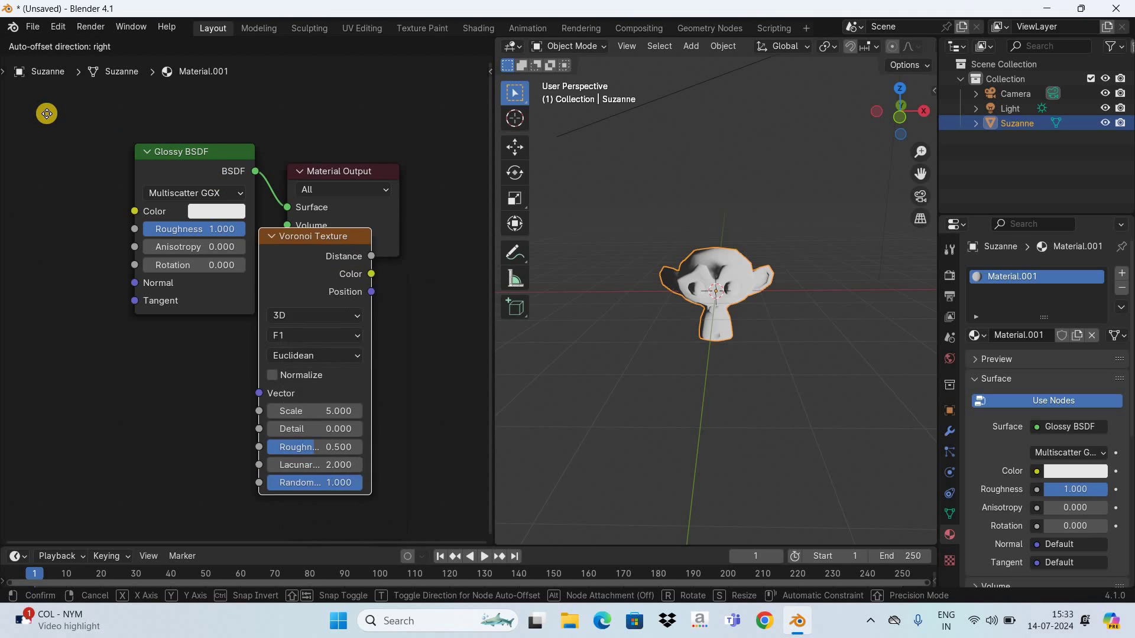
{"action": "left_click", "coordinate": [134, 106]}
{"action": "left_click", "coordinate": [173, 416]}
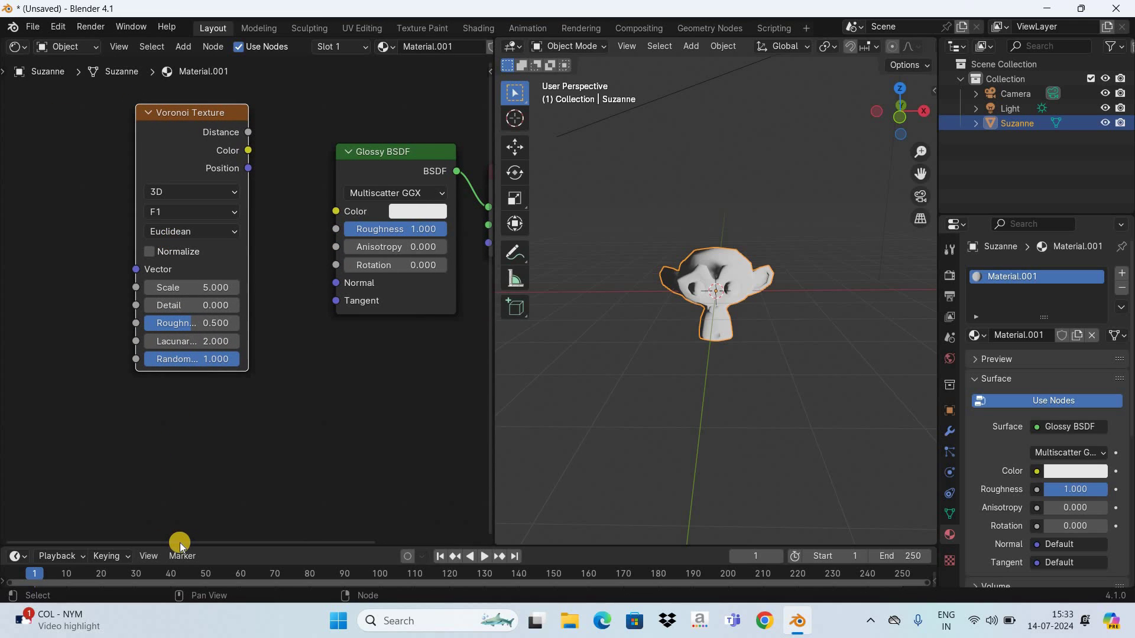
Step: Connect the Voronoi Color output to the Glossy BSDF Color input
{"action": "scroll", "coordinate": [243, 525], "scroll_direction": "right", "scroll_amount": 5}
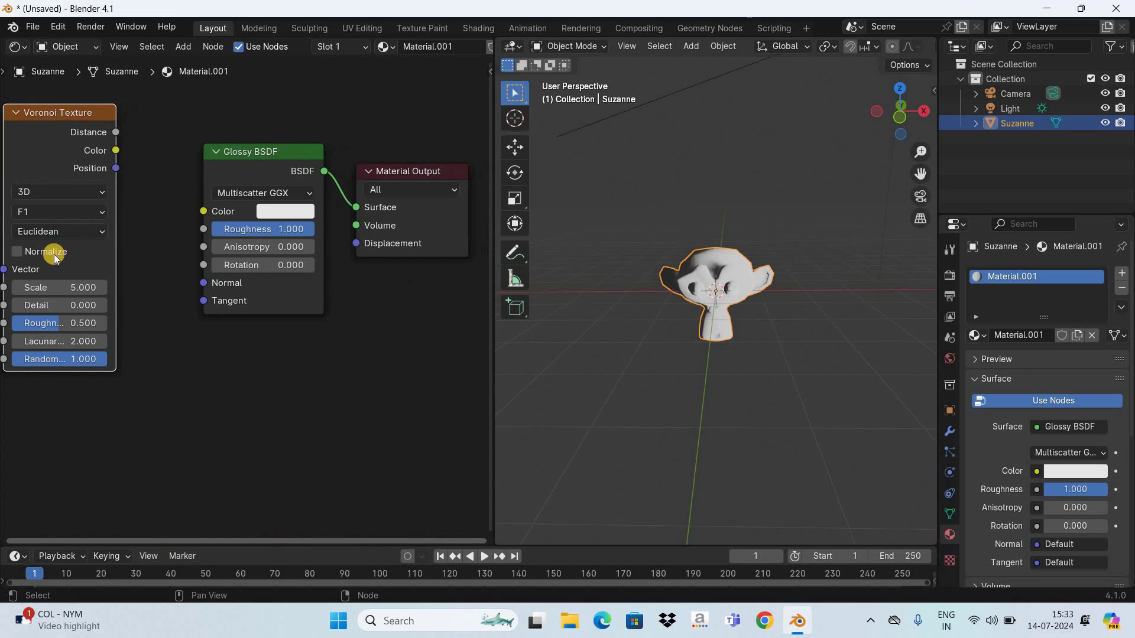
{"action": "scroll", "coordinate": [55, 257], "scroll_direction": "right", "scroll_amount": 1}
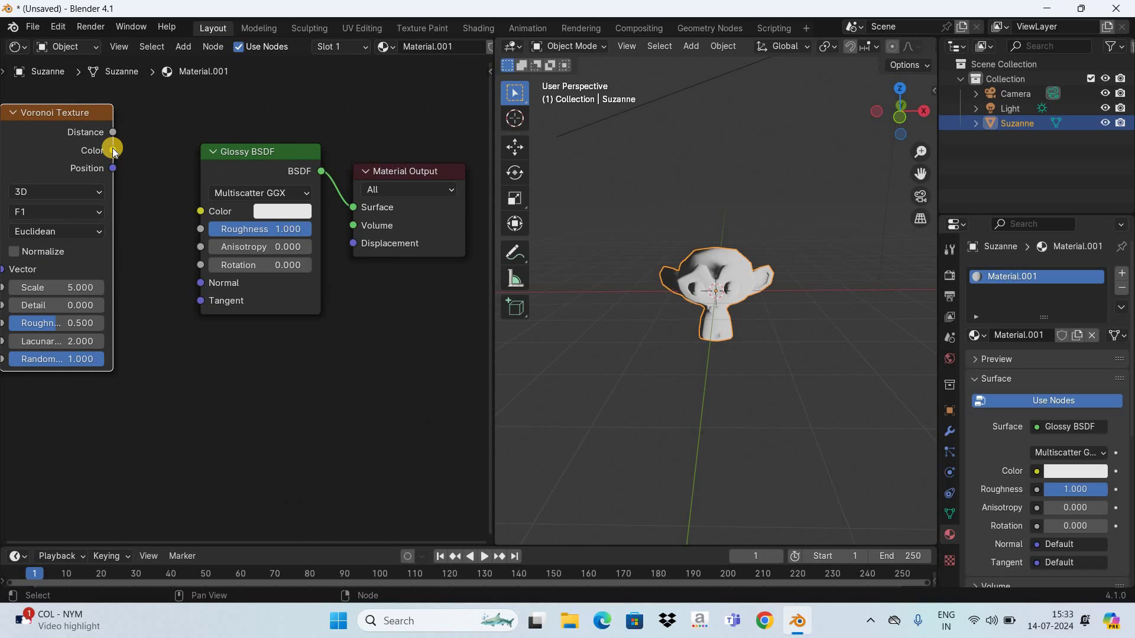
{"action": "left_click_drag", "start_coordinate": [114, 151], "coordinate": [265, 161]}
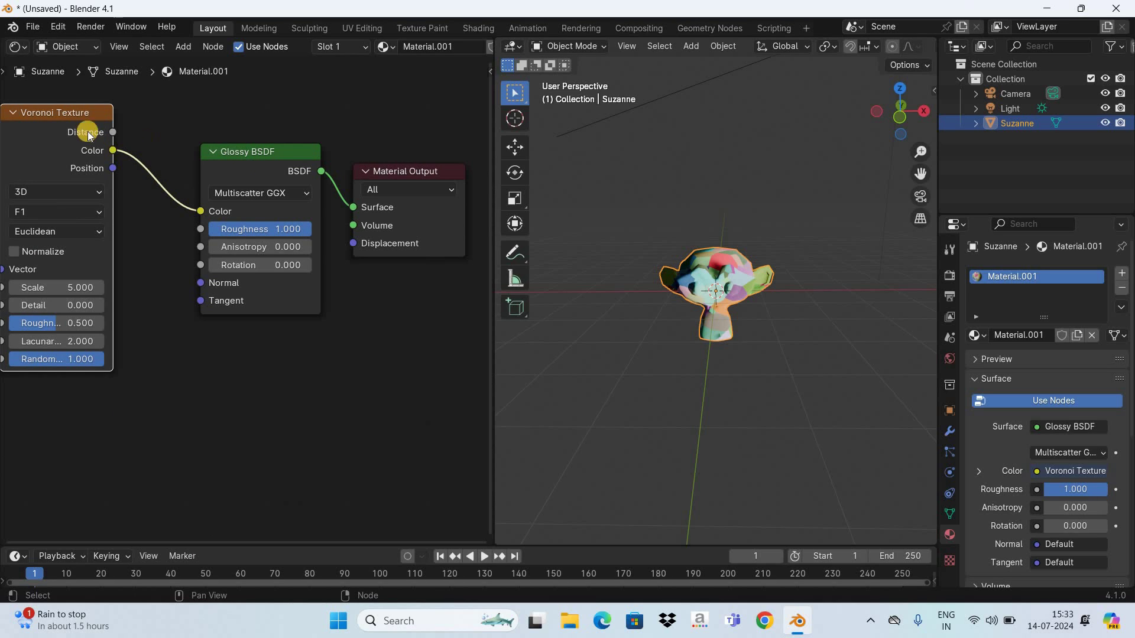
{"action": "left_click", "coordinate": [88, 115]}
{"action": "left_click_drag", "start_coordinate": [108, 114], "coordinate": [153, 116]}
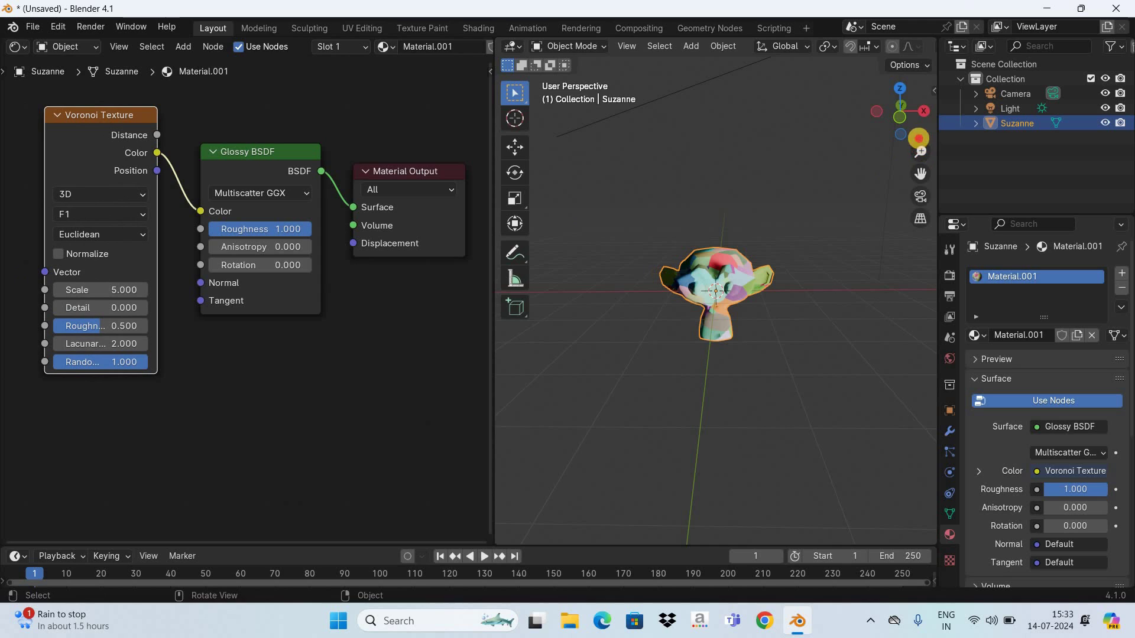
{"action": "left_click_drag", "start_coordinate": [920, 151], "coordinate": [907, 68]}
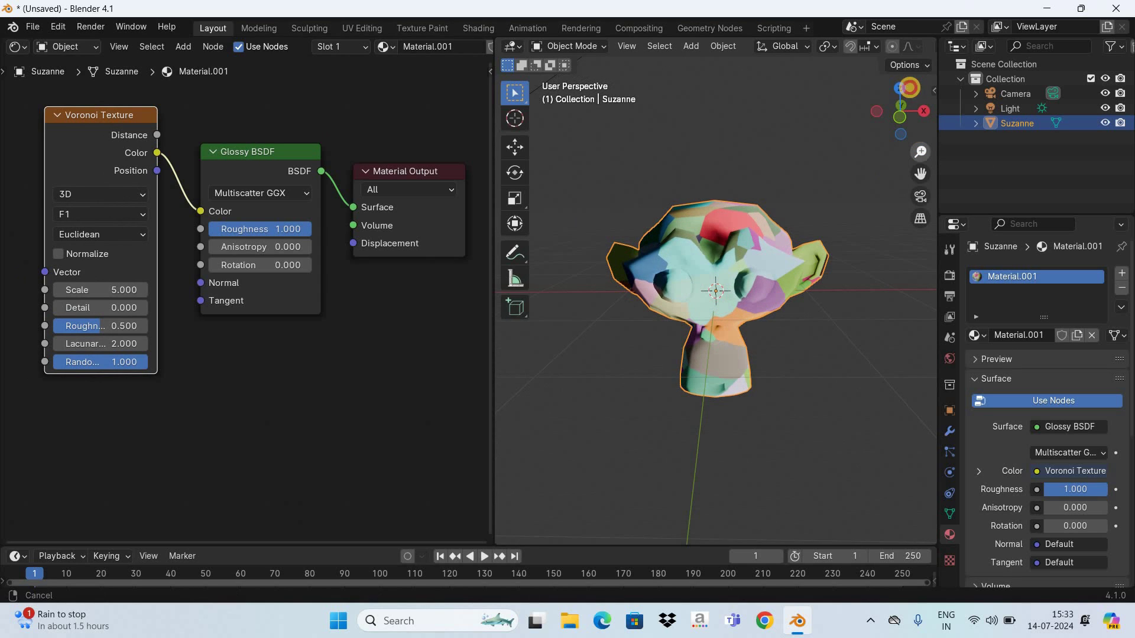
Step: Set the Voronoi Texture Scale to 12, then orbit and zoom in on Suzanne's finer cells
{"action": "left_click", "coordinate": [121, 291]}
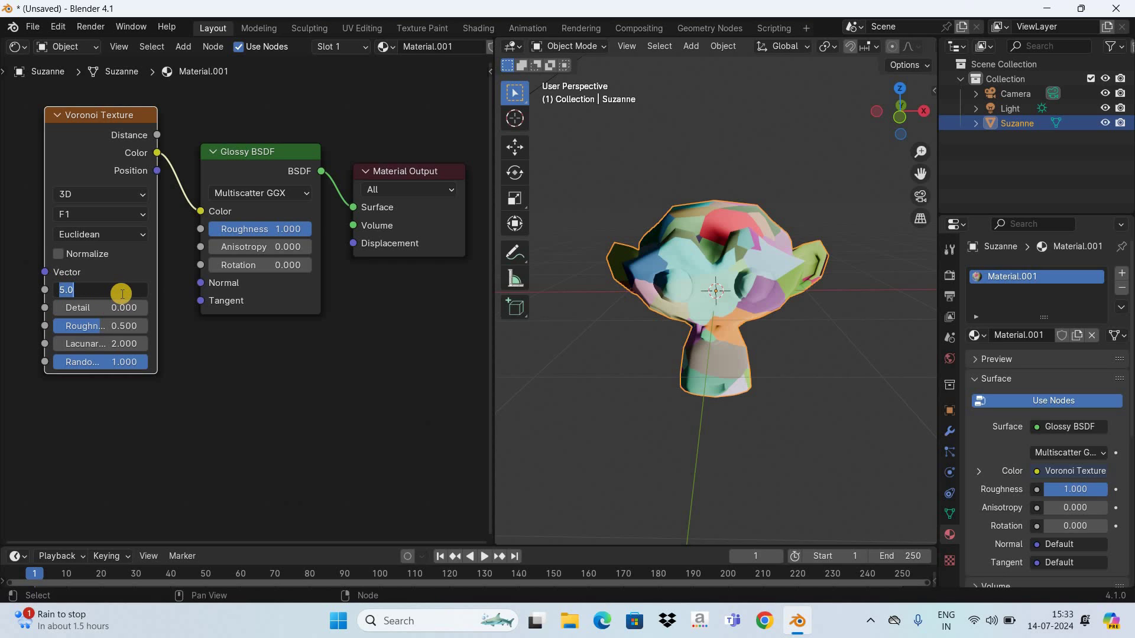
{"action": "type", "text": "12"}
{"action": "key", "text": "Return"}
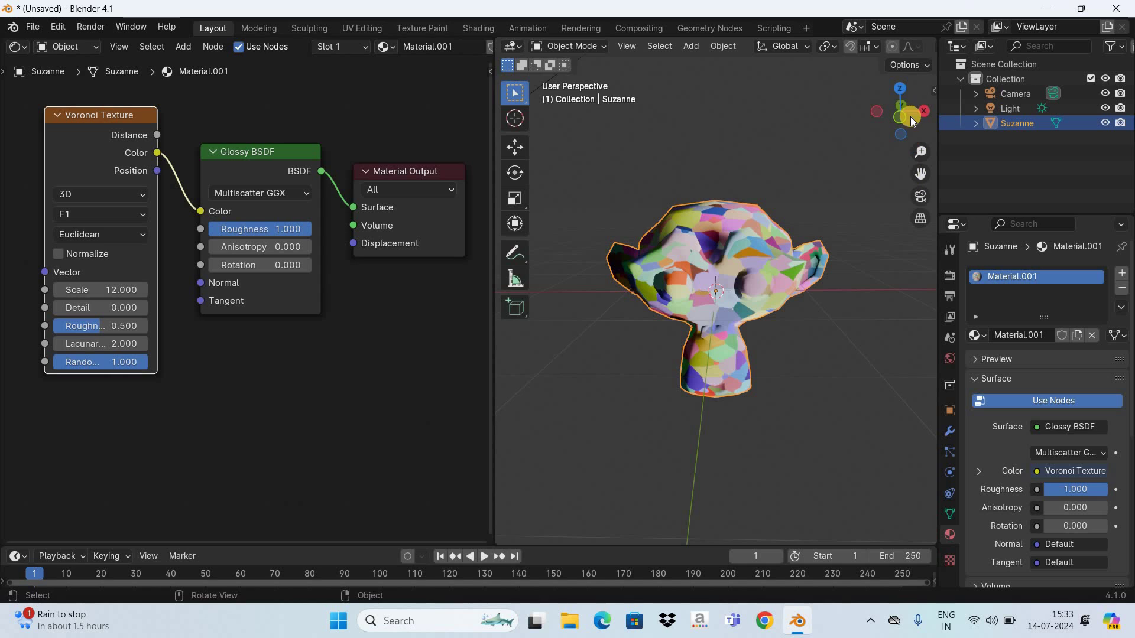
{"action": "left_click_drag", "start_coordinate": [909, 116], "coordinate": [845, 253]}
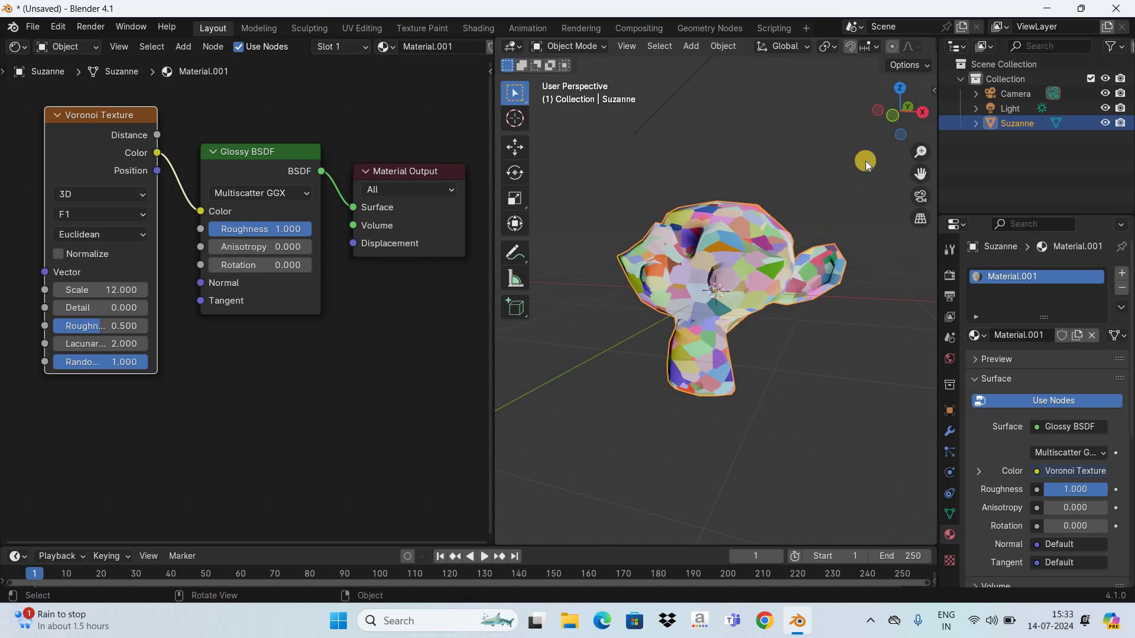
{"action": "left_click_drag", "start_coordinate": [924, 152], "coordinate": [925, 128]}
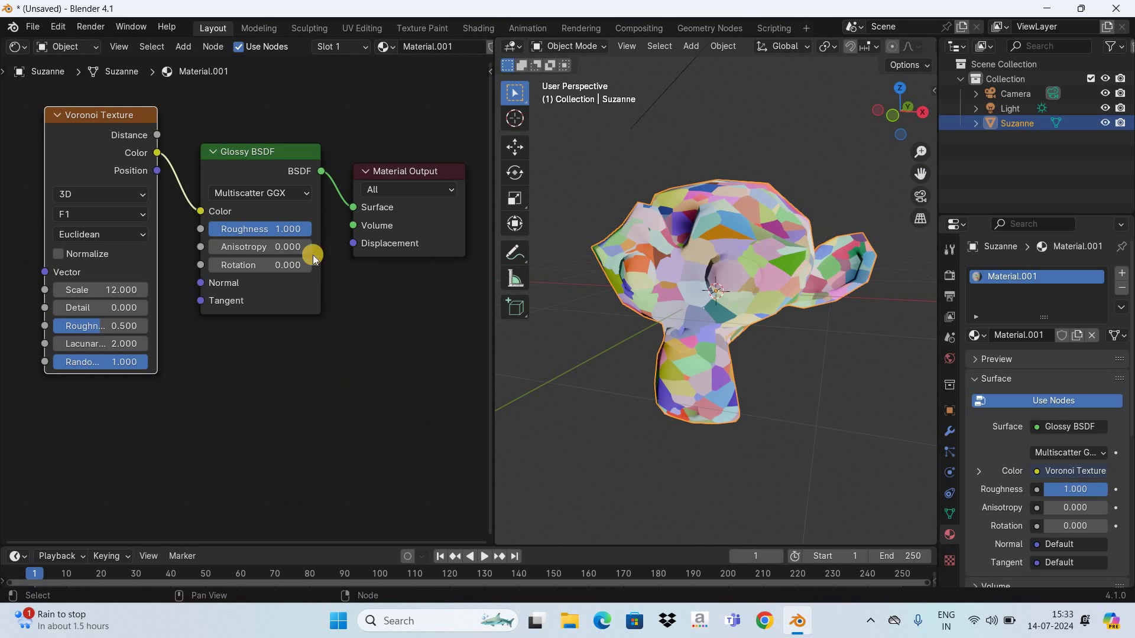
Step: Add a Noise Texture below the Glossy BSDF and wire its Fac into Material Output Displacement
{"action": "left_click", "coordinate": [183, 46]}
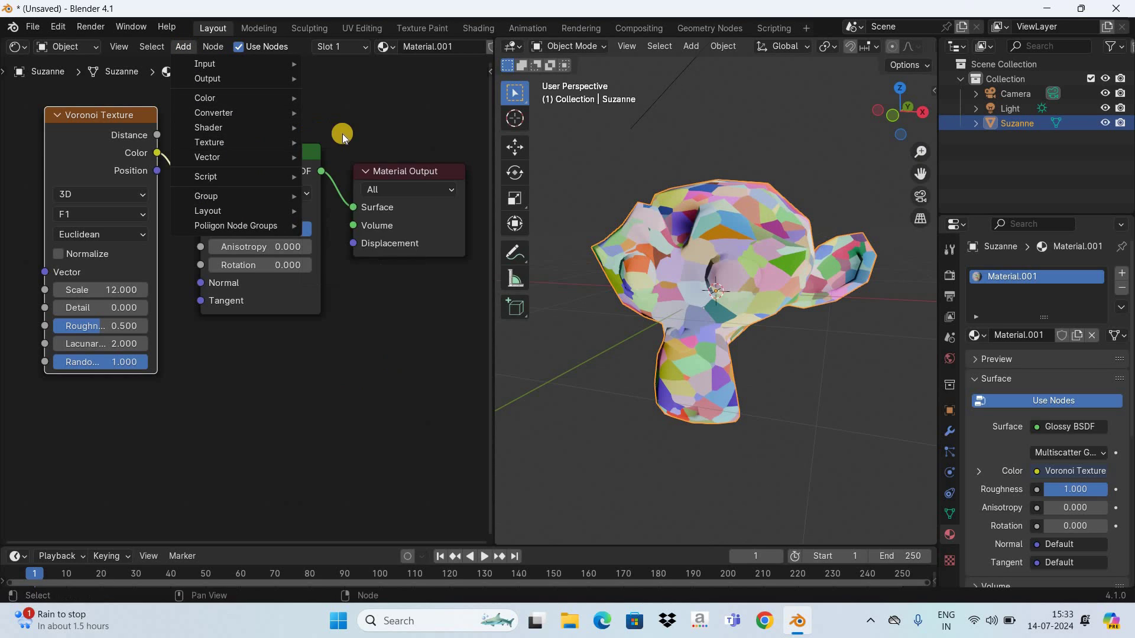
{"action": "mouse_move", "coordinate": [246, 142]}
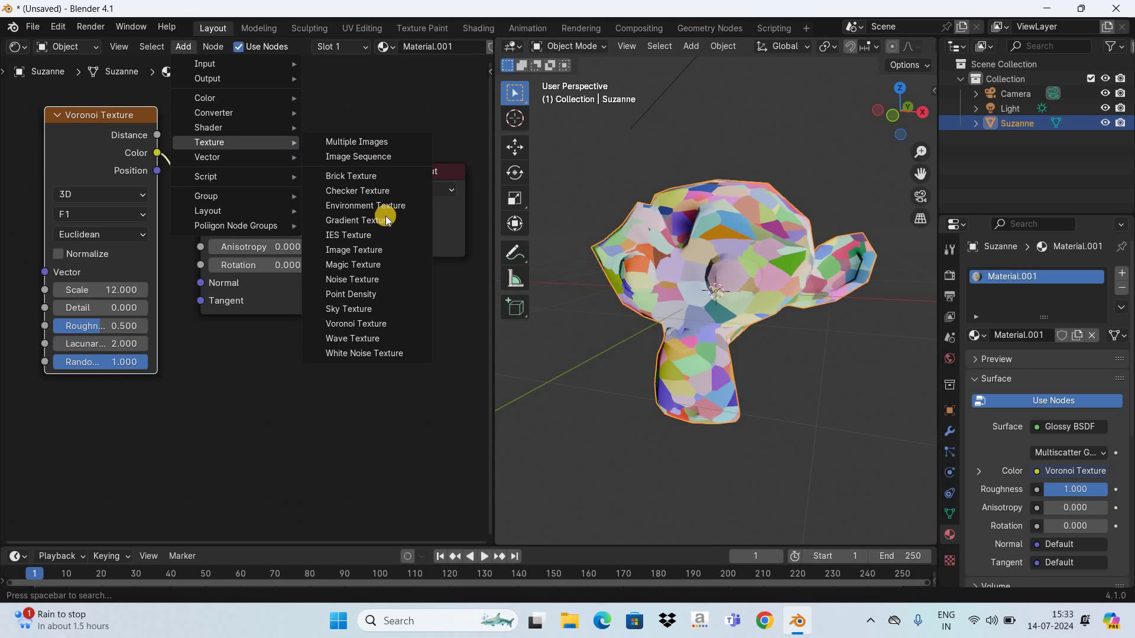
{"action": "left_click", "coordinate": [385, 279]}
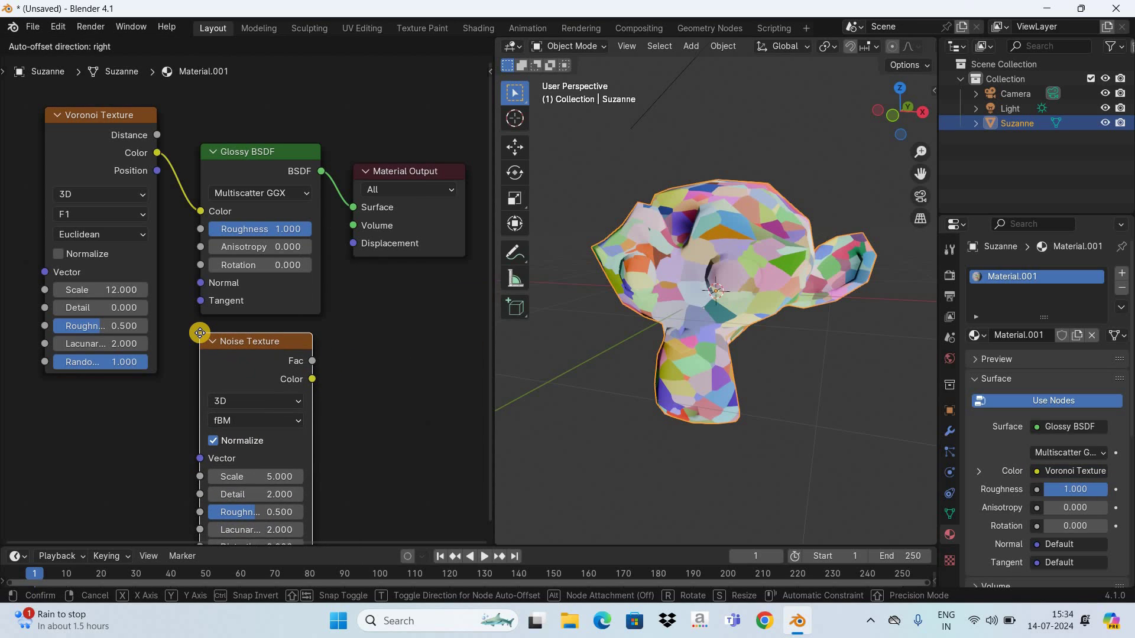
{"action": "left_click", "coordinate": [382, 267]}
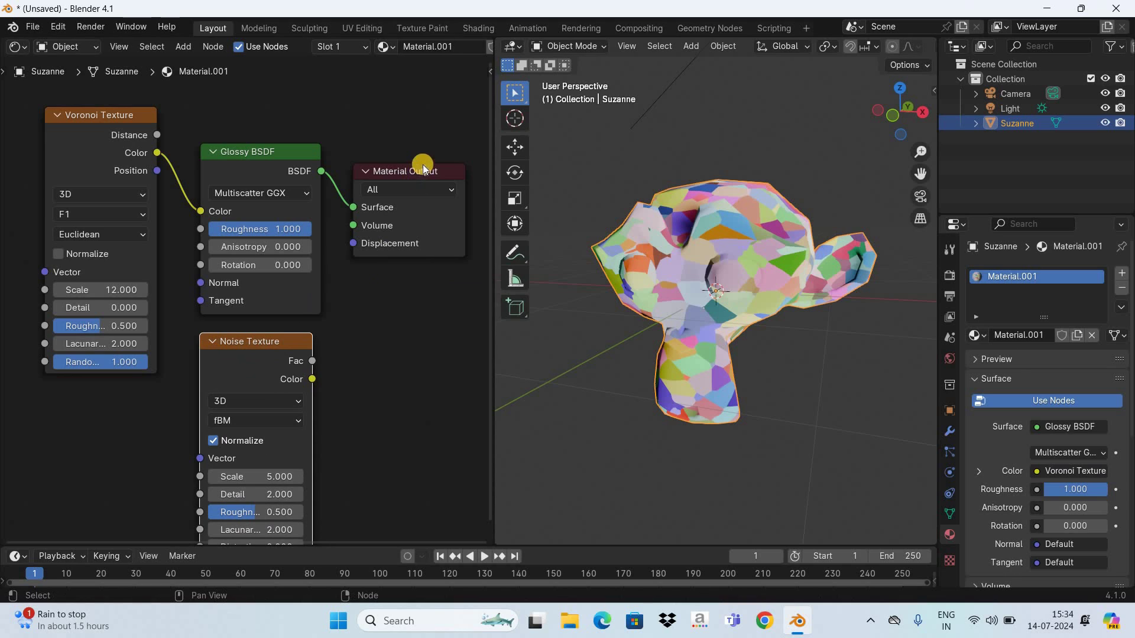
{"action": "left_click", "coordinate": [454, 170]}
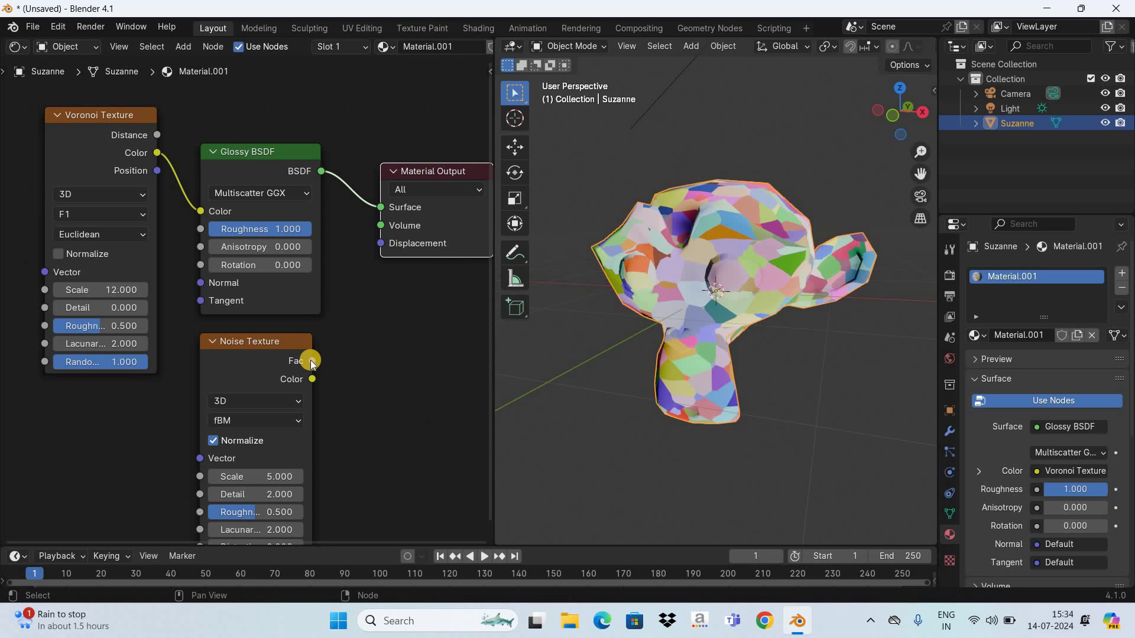
{"action": "left_click_drag", "start_coordinate": [311, 361], "coordinate": [380, 243]}
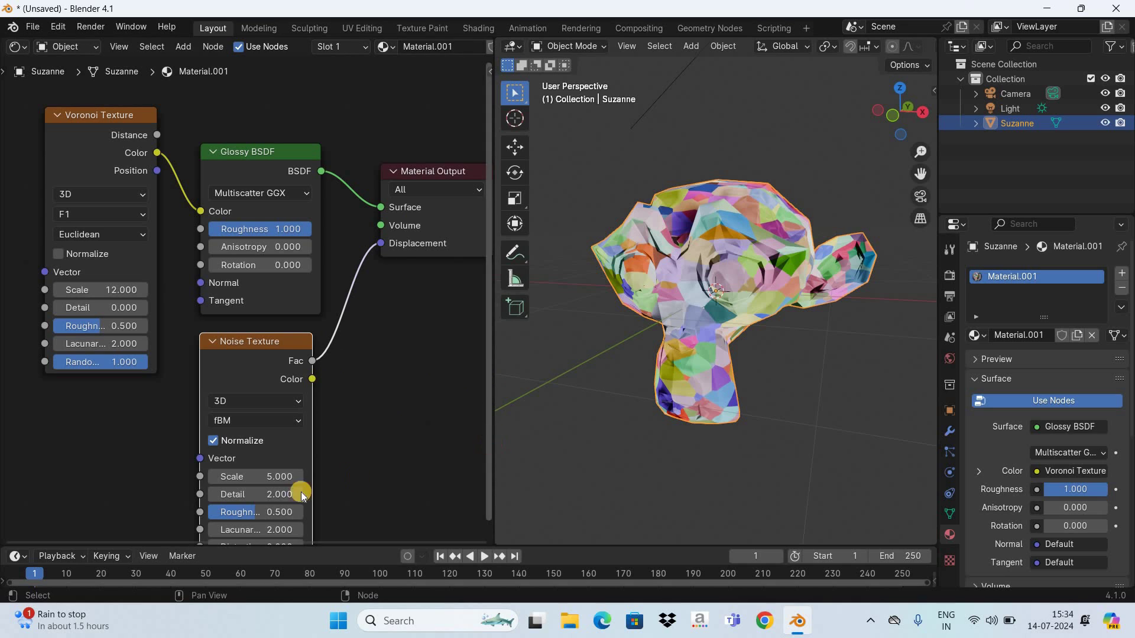
Step: Raise the Noise Texture Roughness to 1.000 and set its Scale to 600
{"action": "scroll", "coordinate": [264, 466], "scroll_direction": "down", "scroll_amount": 3}
{"action": "scroll", "coordinate": [263, 466], "scroll_direction": "down", "scroll_amount": 1}
{"action": "left_click_drag", "start_coordinate": [260, 461], "coordinate": [340, 461]}
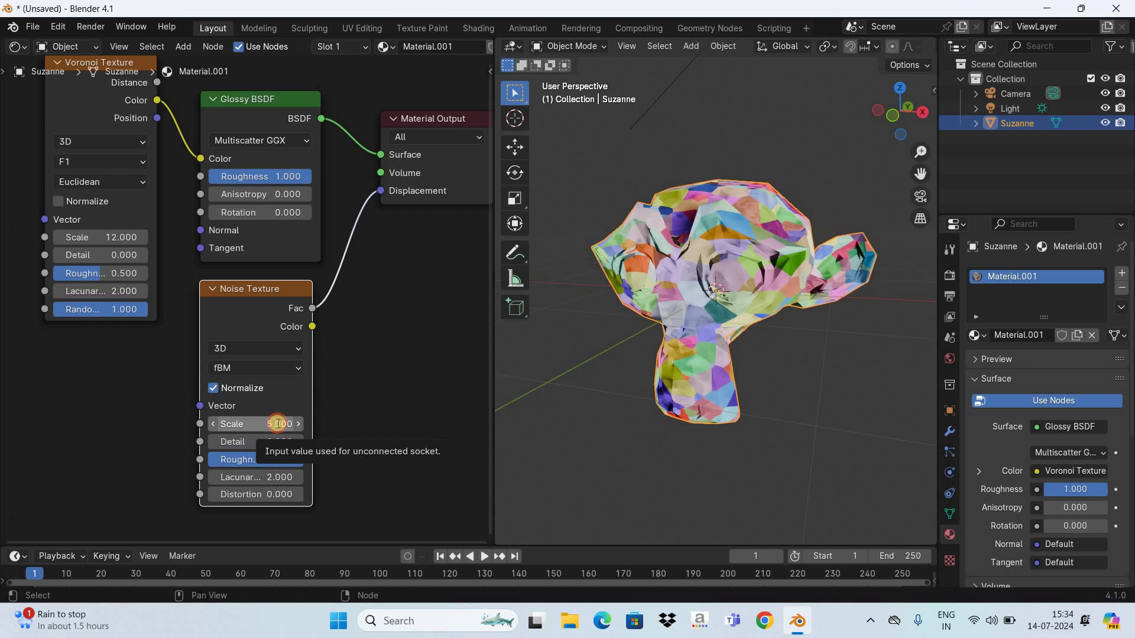
{"action": "left_click", "coordinate": [278, 424]}
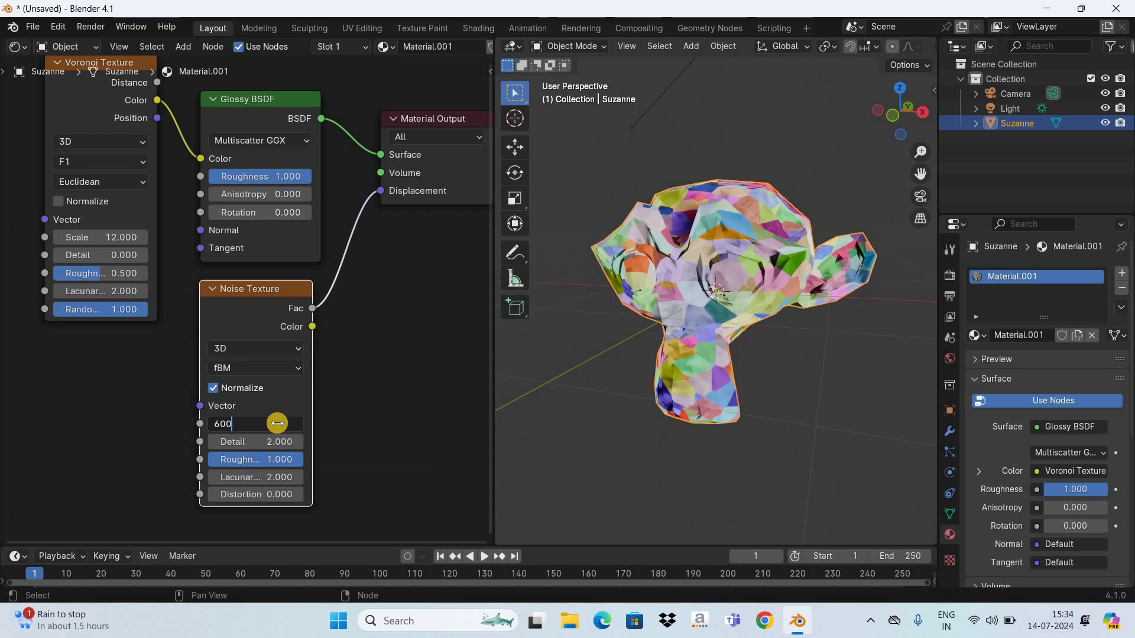
{"action": "key", "text": "Return"}
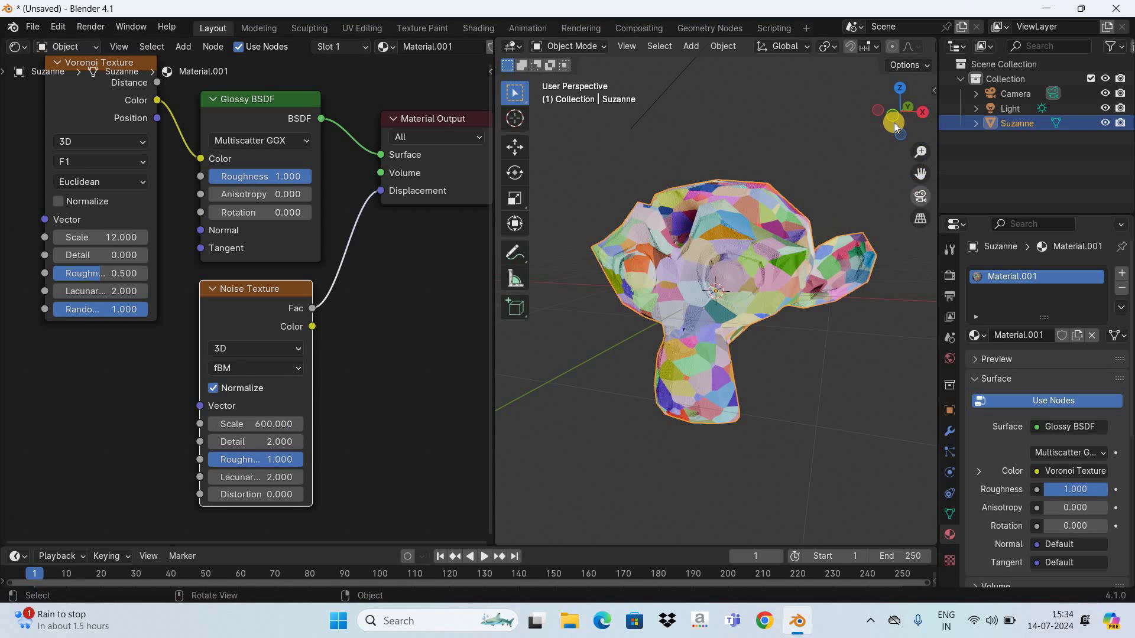
Step: Enlarge the 3D viewport over the node editor and orbit to inspect Suzanne's bumped surface
{"action": "left_click_drag", "start_coordinate": [896, 124], "coordinate": [806, 324]}
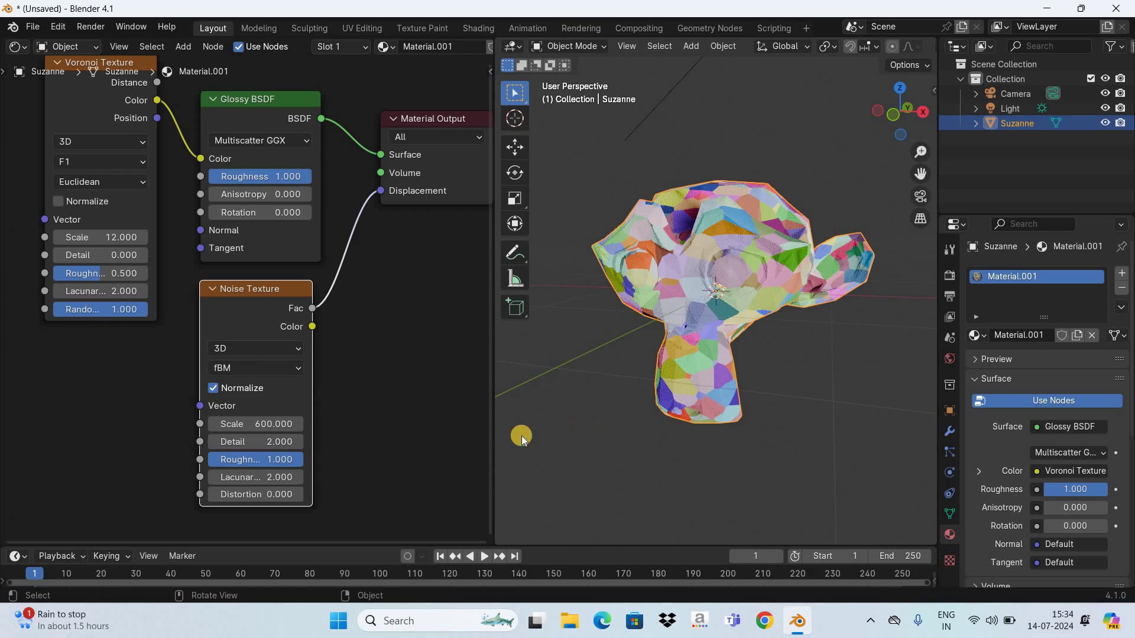
{"action": "left_click_drag", "start_coordinate": [494, 424], "coordinate": [389, 470]}
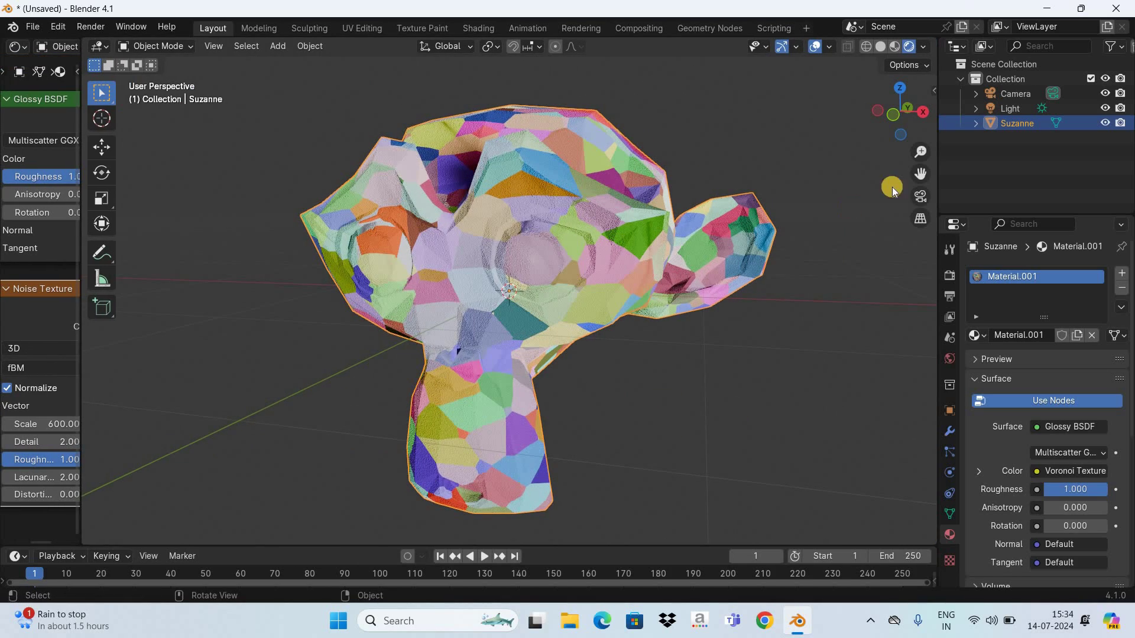
{"action": "left_click_drag", "start_coordinate": [912, 125], "coordinate": [750, 433]}
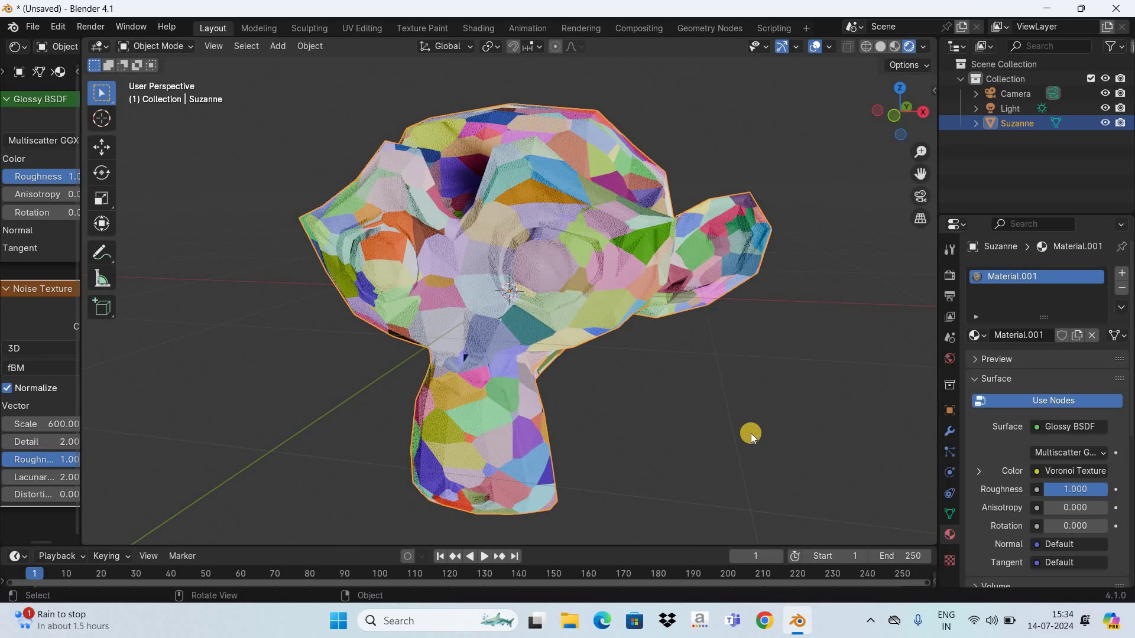